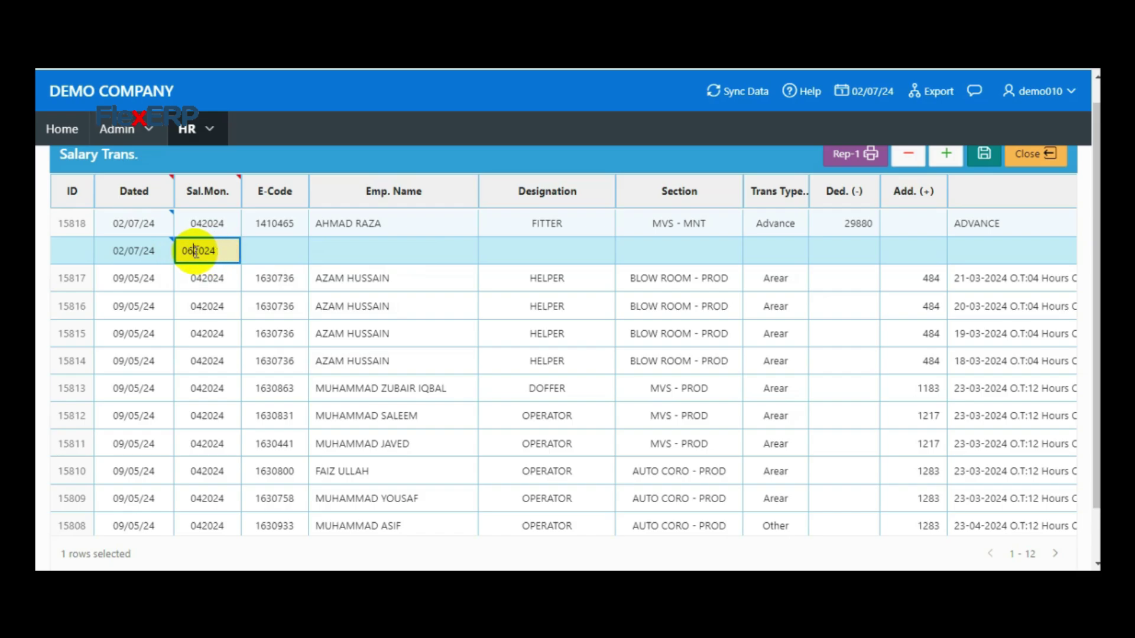
{"action": "left_click", "coordinate": [292, 254]}
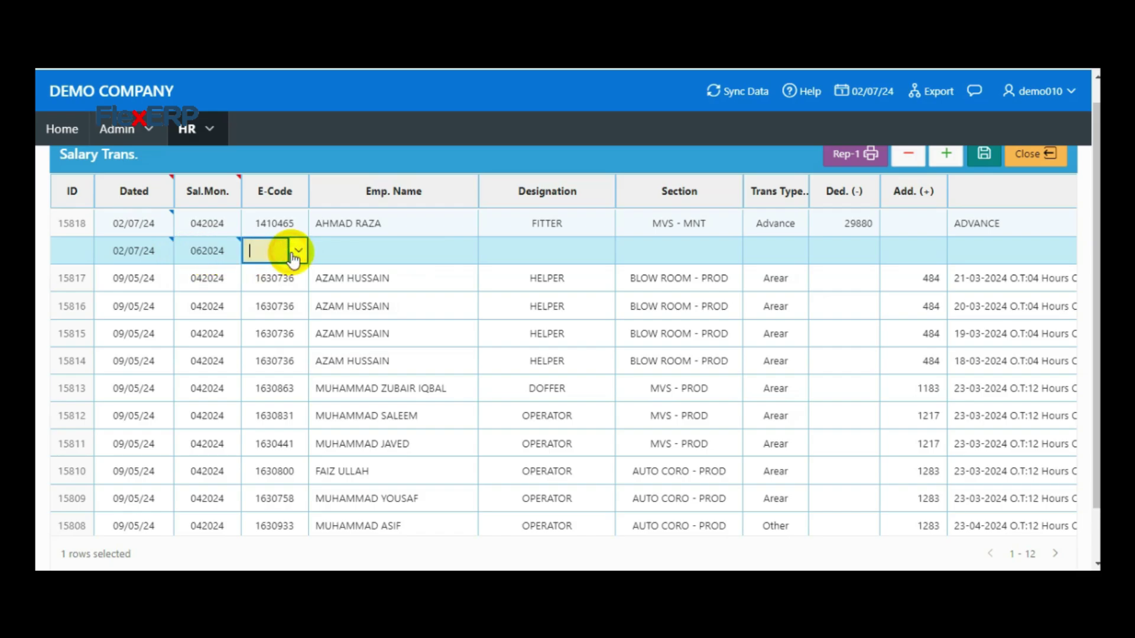
{"action": "left_click", "coordinate": [292, 253]}
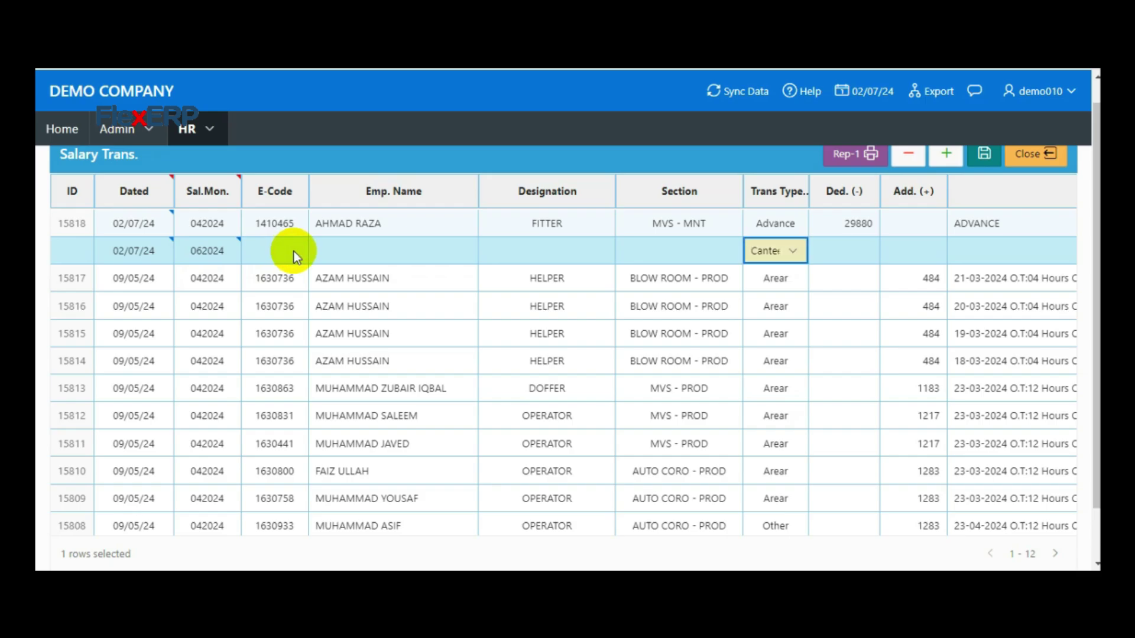
{"action": "left_click", "coordinate": [262, 252]}
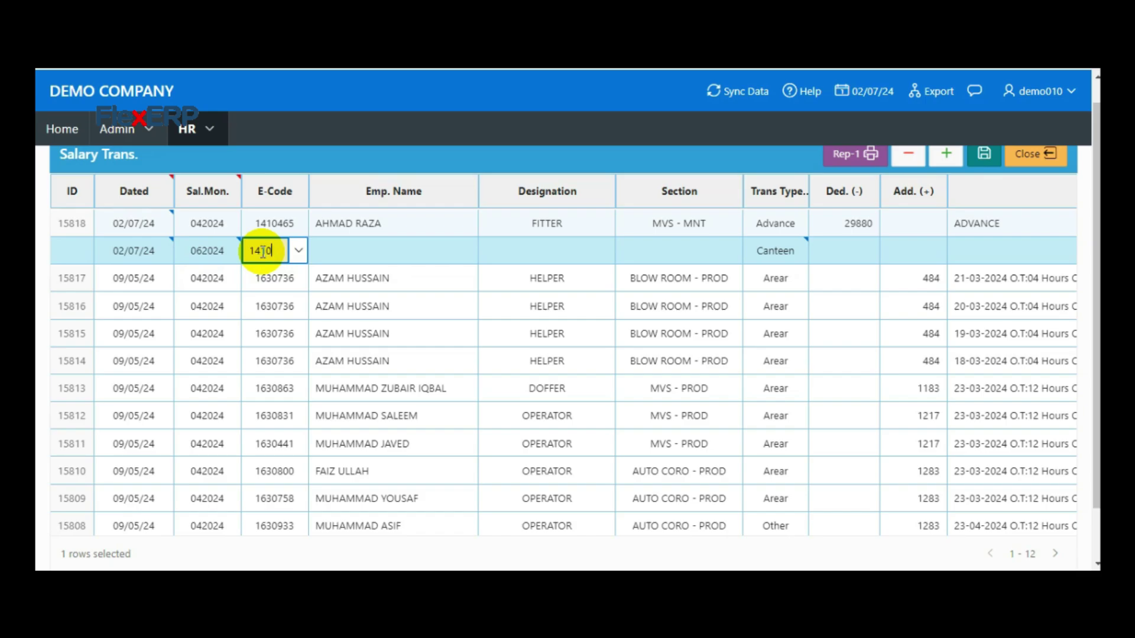
{"action": "type", "text": "1410465"}
{"action": "key", "text": "Tab"}
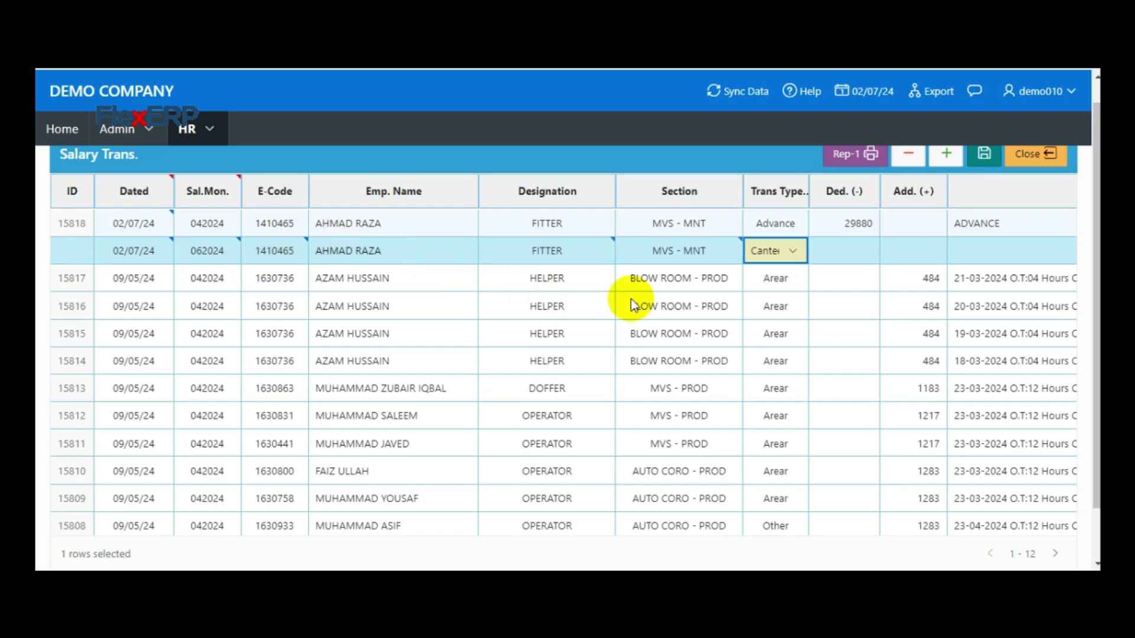
Set the new row's transaction type to Advance
{"action": "left_click", "coordinate": [794, 252]}
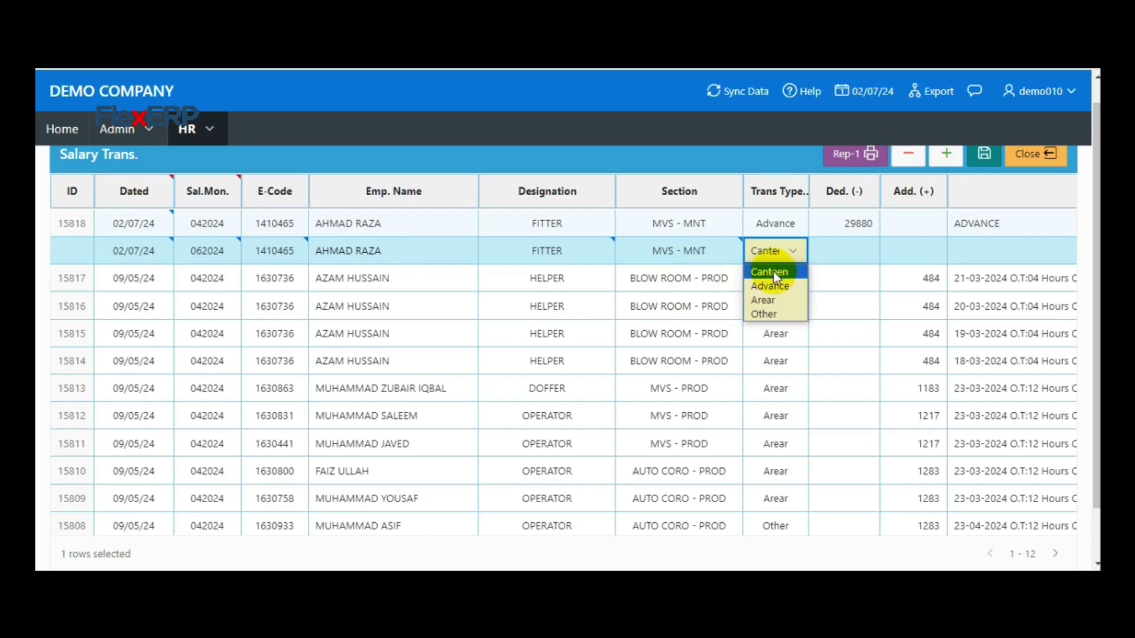
{"action": "left_click", "coordinate": [774, 286]}
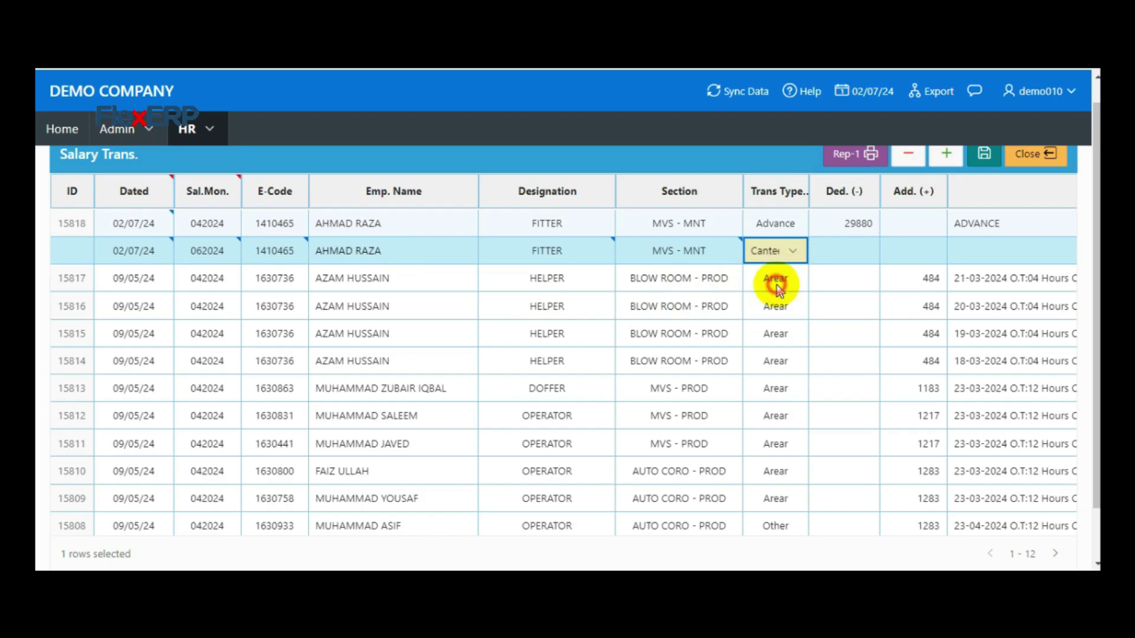
{"action": "left_click", "coordinate": [851, 255]}
{"action": "left_click", "coordinate": [894, 252]}
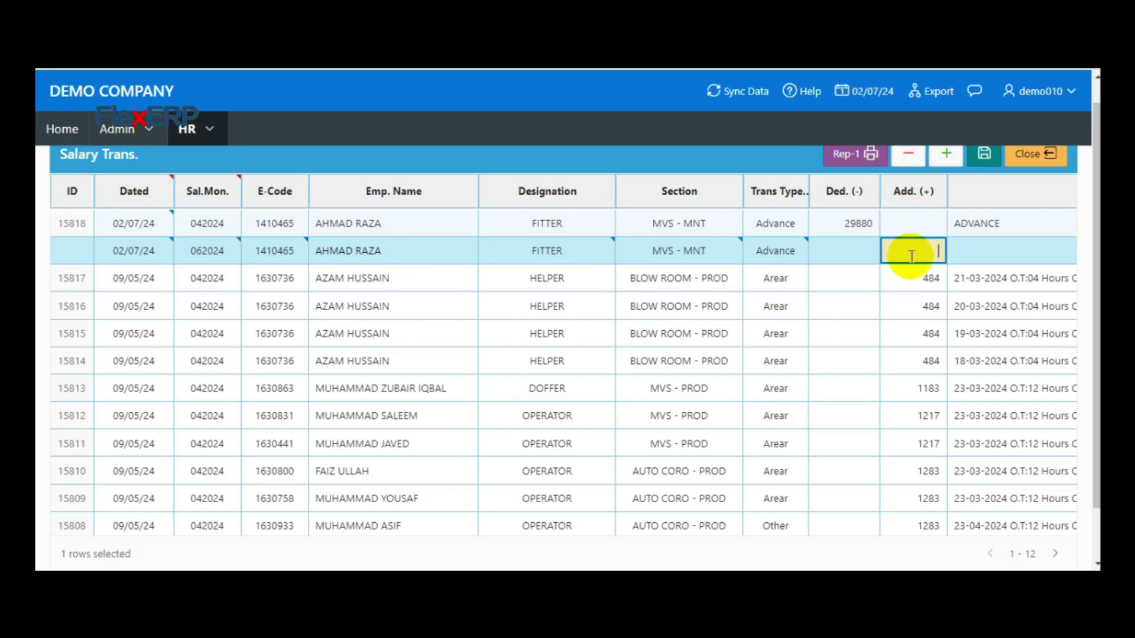
{"action": "left_click", "coordinate": [829, 254]}
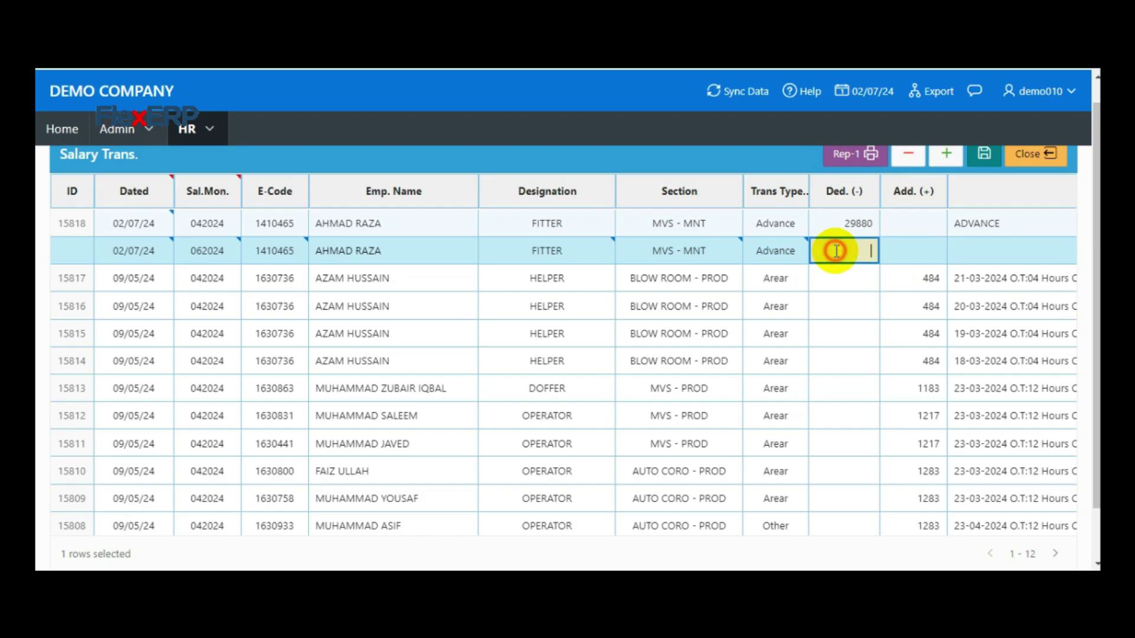
{"action": "left_click", "coordinate": [785, 247]}
{"action": "left_click", "coordinate": [787, 249]}
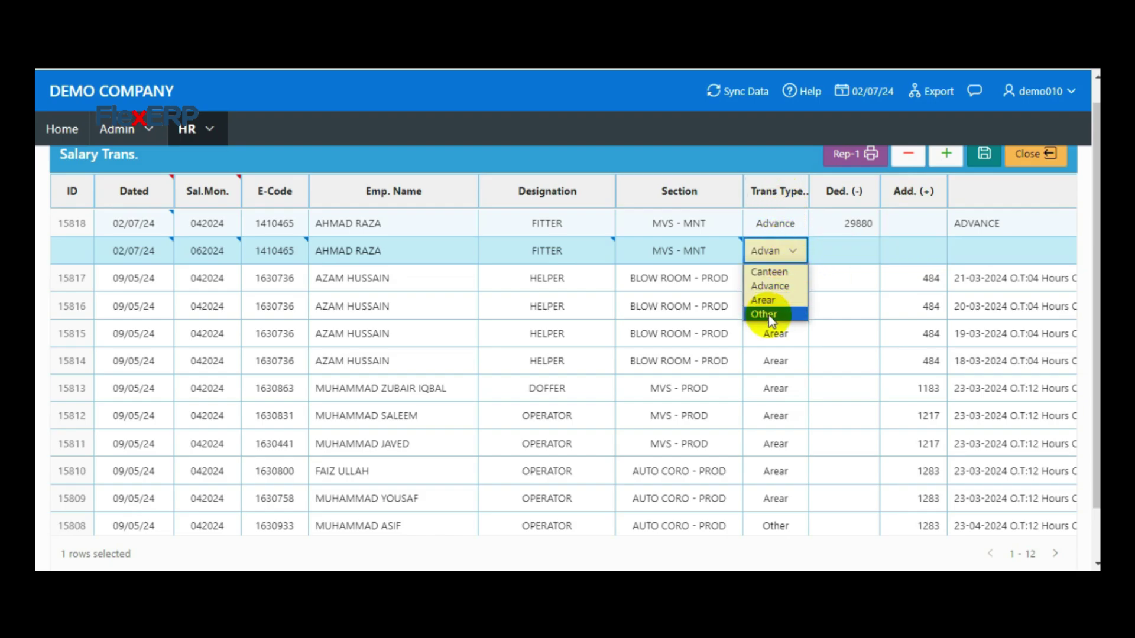
{"action": "left_click", "coordinate": [198, 128]}
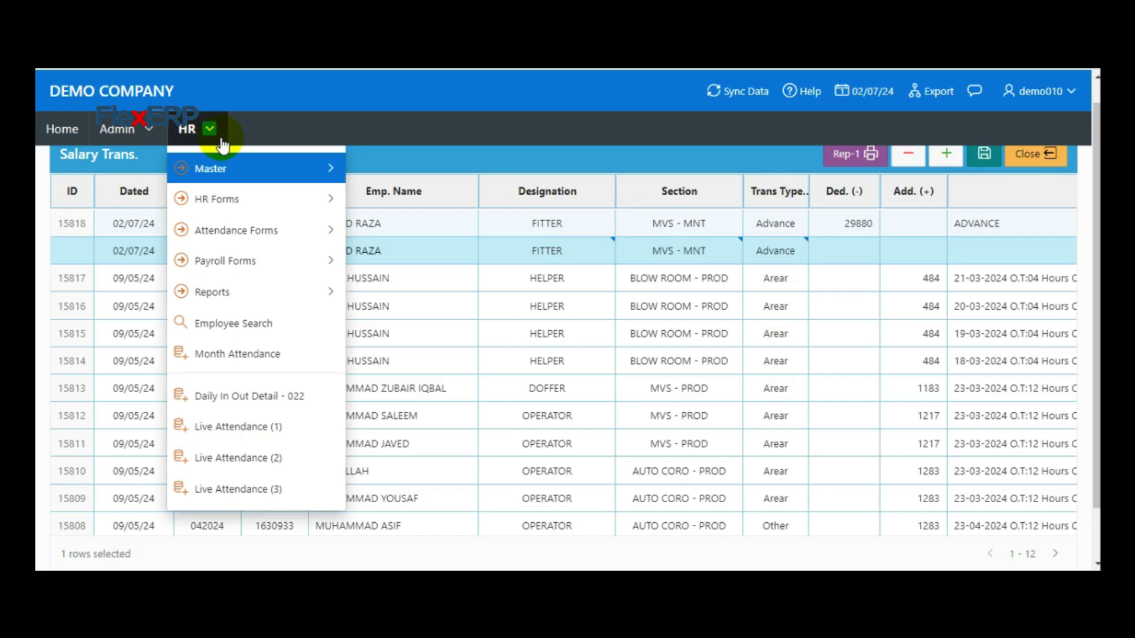
Open the Salary Trans.Types master from HR > Master in a new tab
{"action": "left_click", "coordinate": [227, 170]}
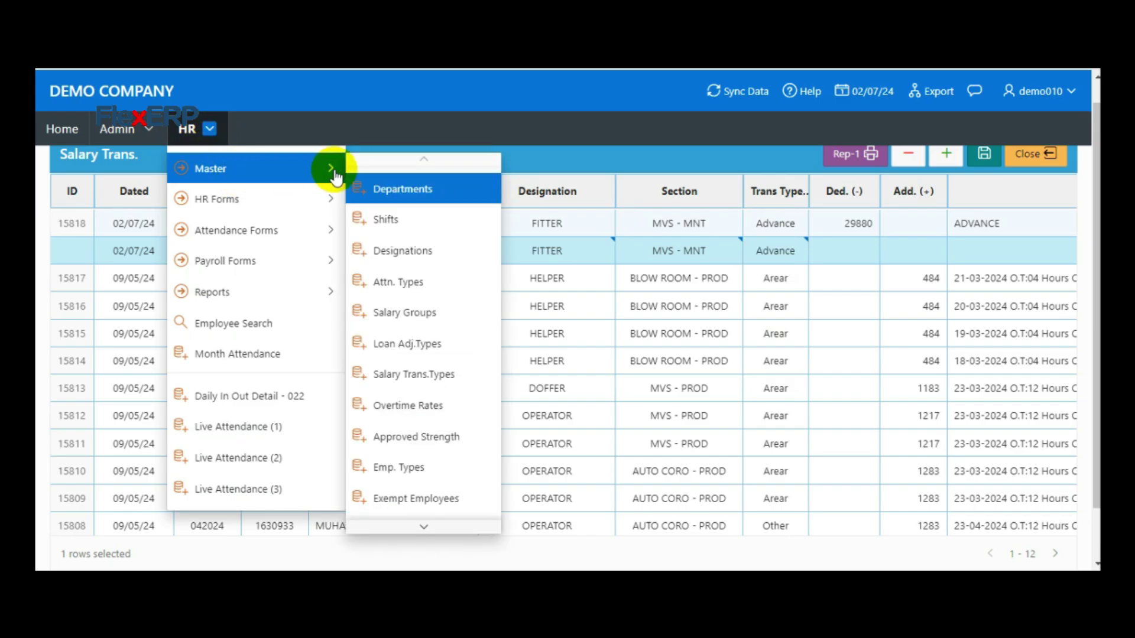
{"action": "right_click", "coordinate": [407, 384]}
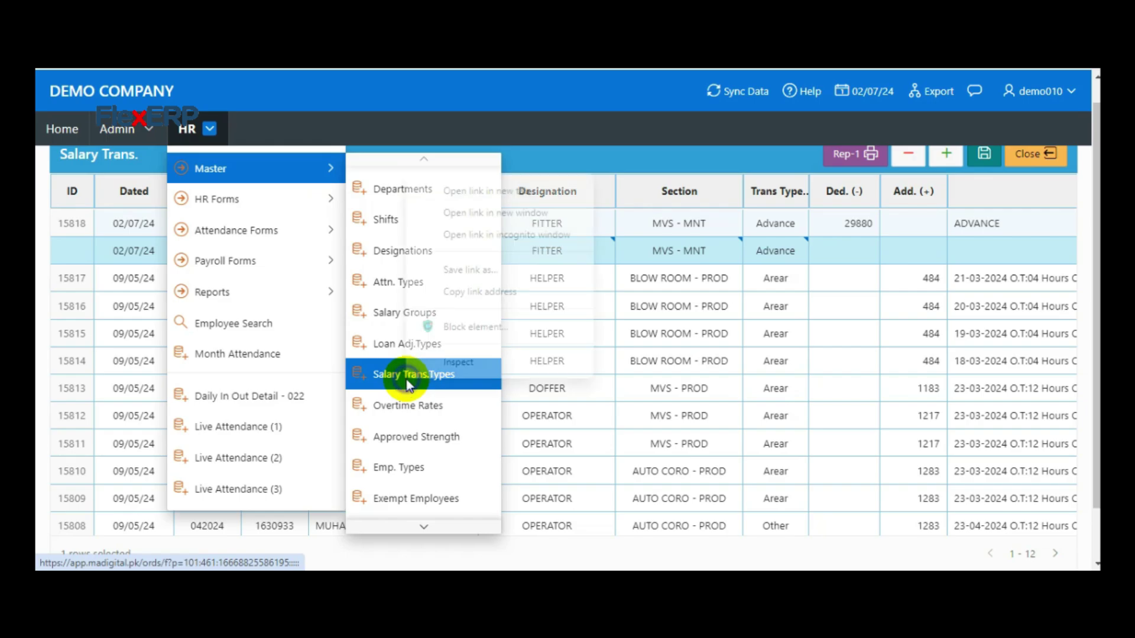
{"action": "left_click", "coordinate": [488, 195]}
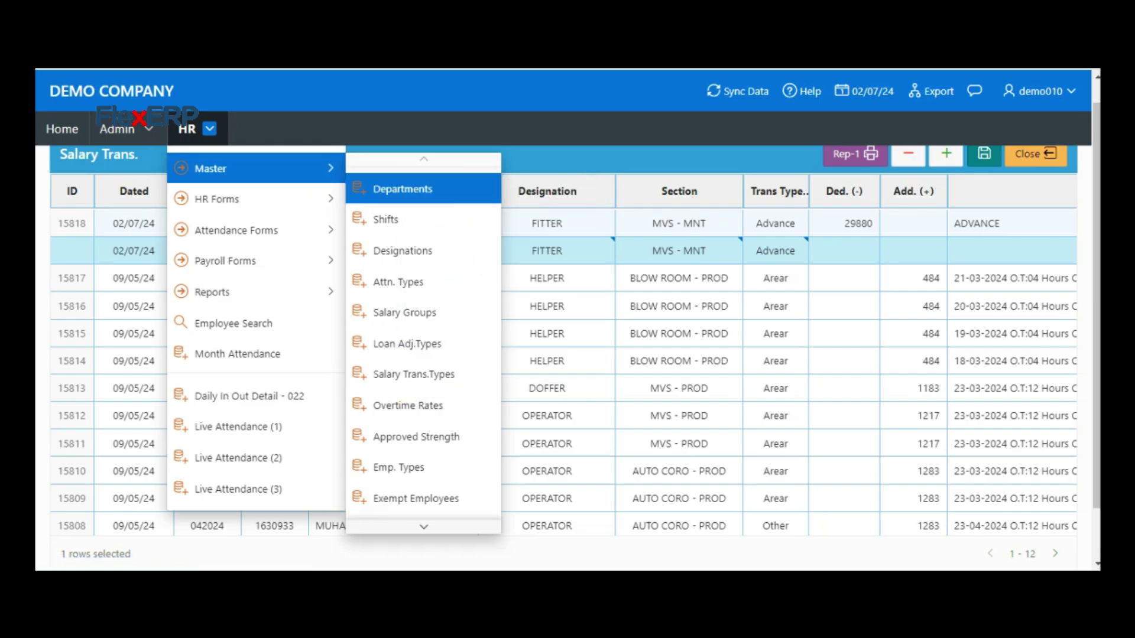
{"action": "key", "text": "ctrl+Tab"}
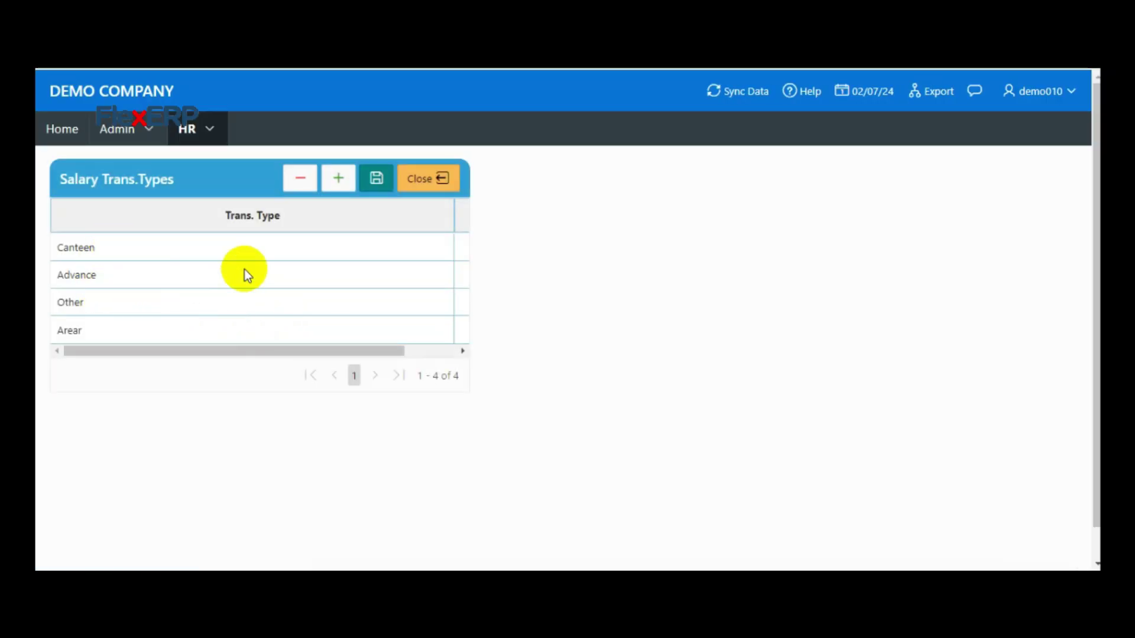
Narrow the Trans. Type column to reveal each type's Nature, leaving Ded on the new row
{"action": "left_click", "coordinate": [338, 178]}
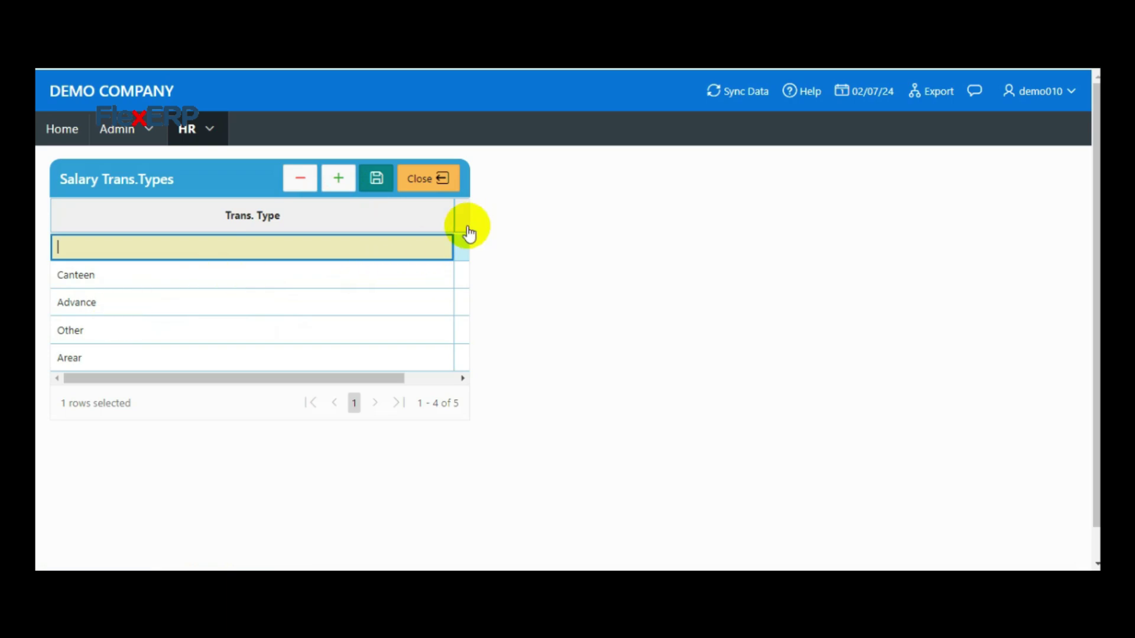
{"action": "left_click_drag", "start_coordinate": [452, 217], "coordinate": [314, 236]}
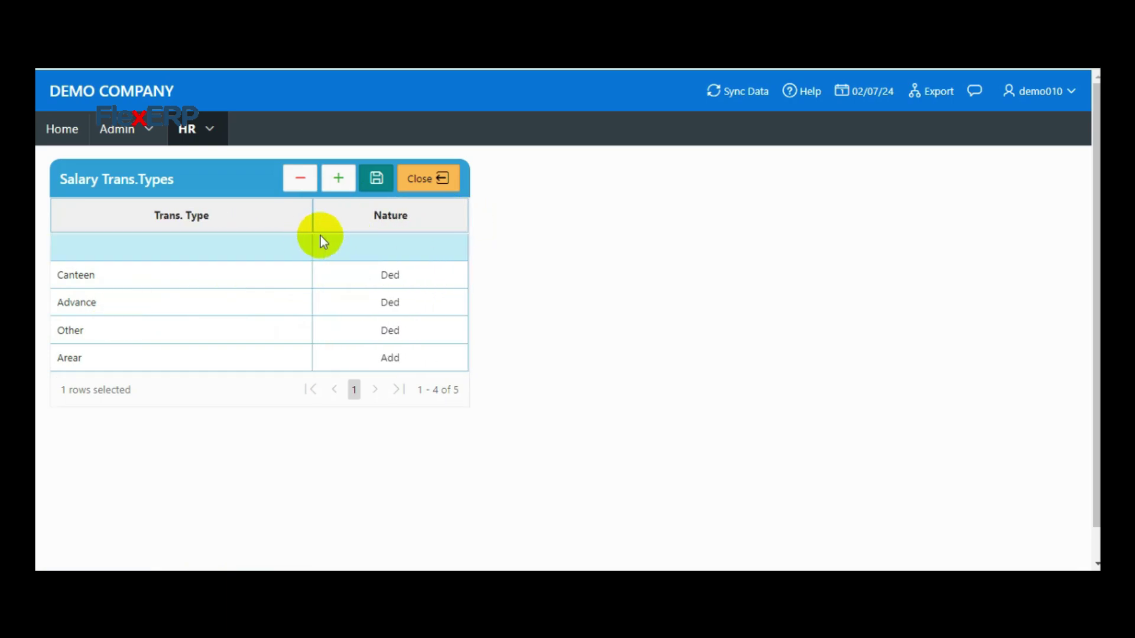
{"action": "left_click", "coordinate": [392, 254]}
{"action": "left_click", "coordinate": [393, 253]}
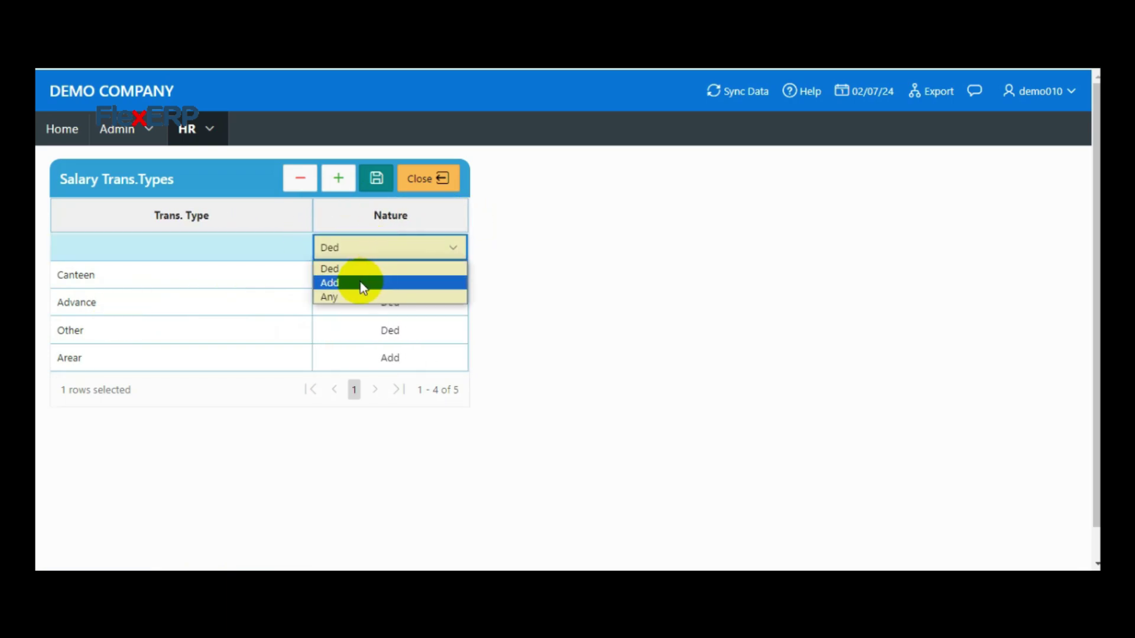
{"action": "left_click", "coordinate": [350, 270]}
{"action": "left_click", "coordinate": [128, 236]}
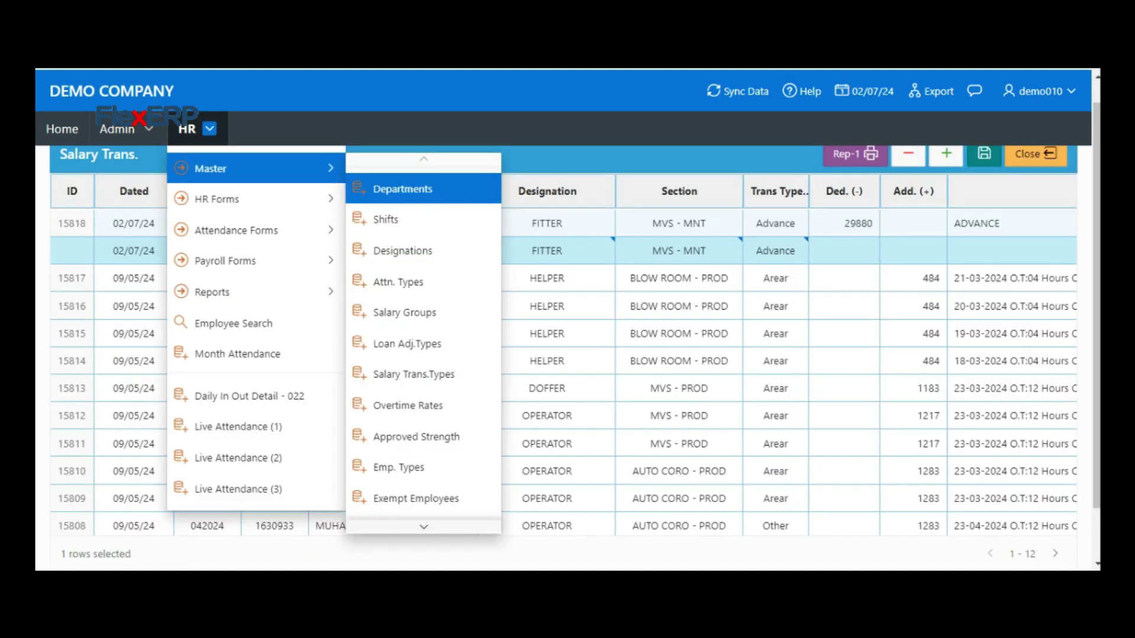
{"action": "left_click", "coordinate": [796, 247]}
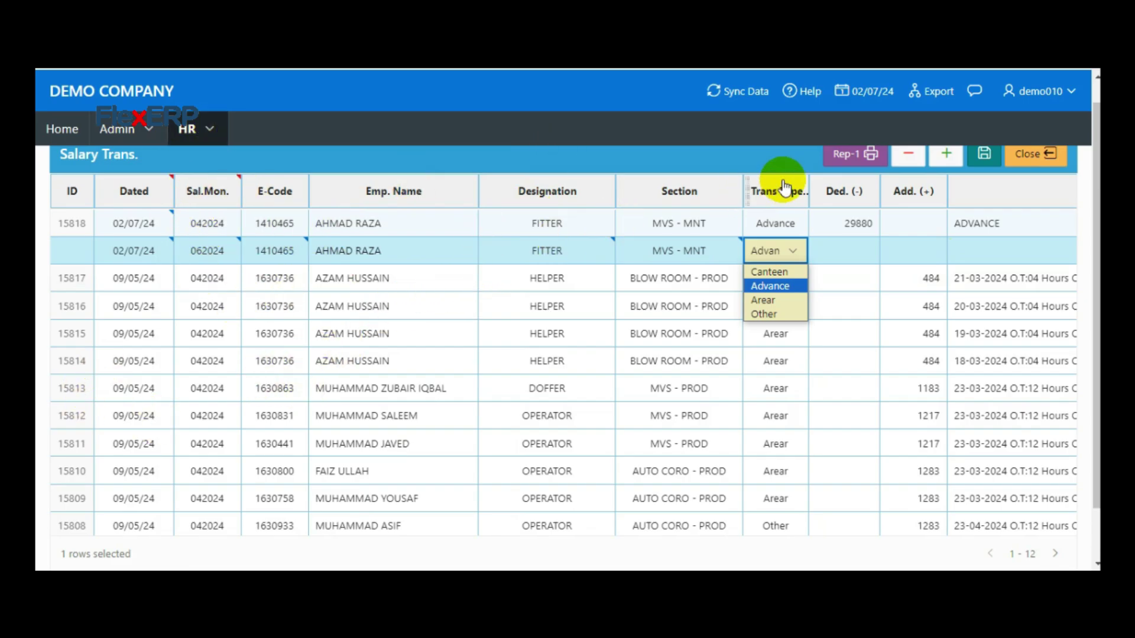
{"action": "left_click", "coordinate": [780, 232]}
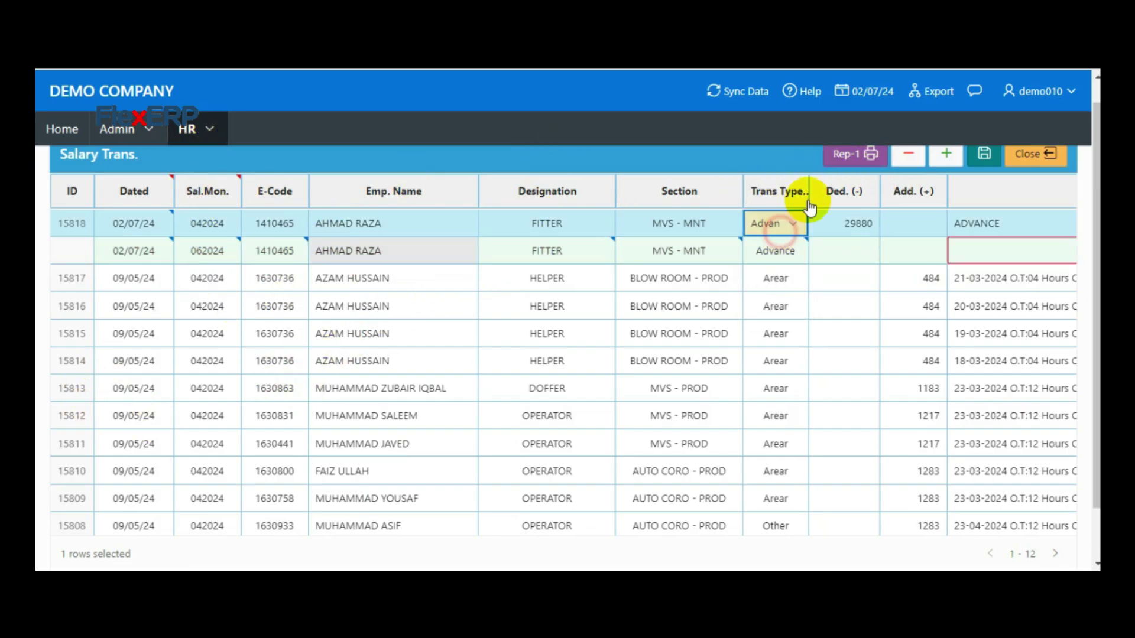
{"action": "left_click", "coordinate": [851, 155]}
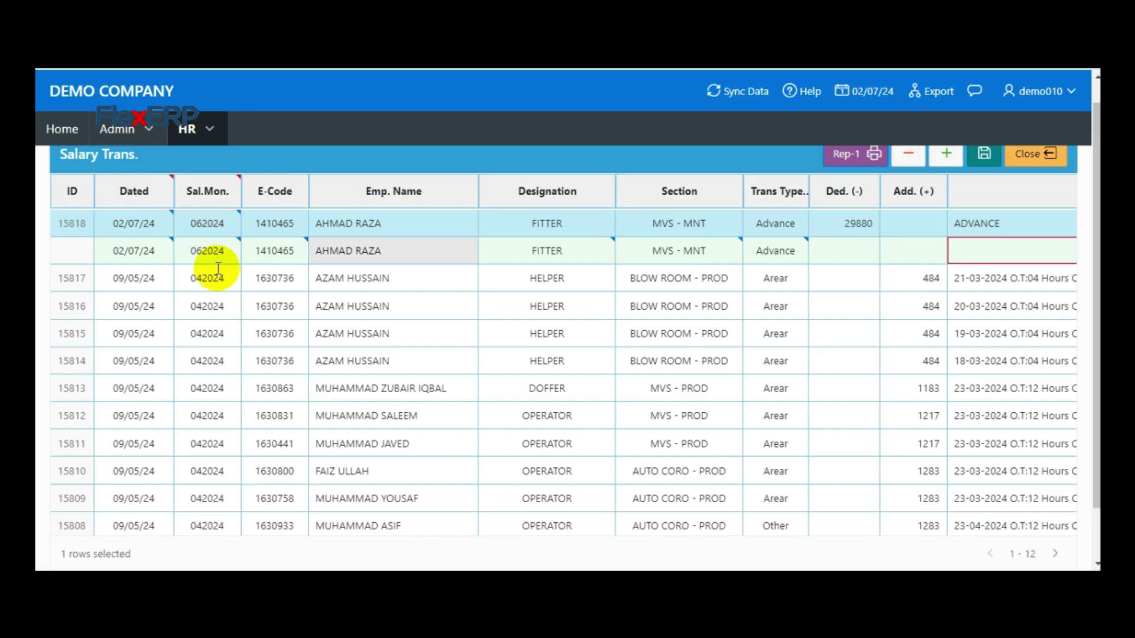
{"action": "key", "text": "F5"}
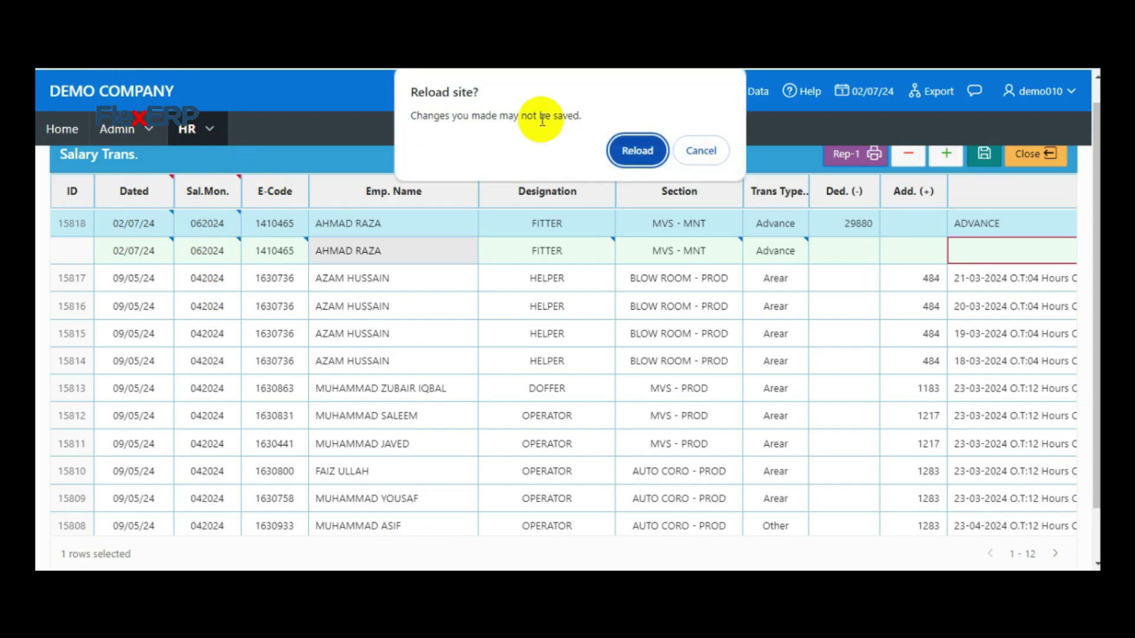
{"action": "left_click", "coordinate": [643, 156]}
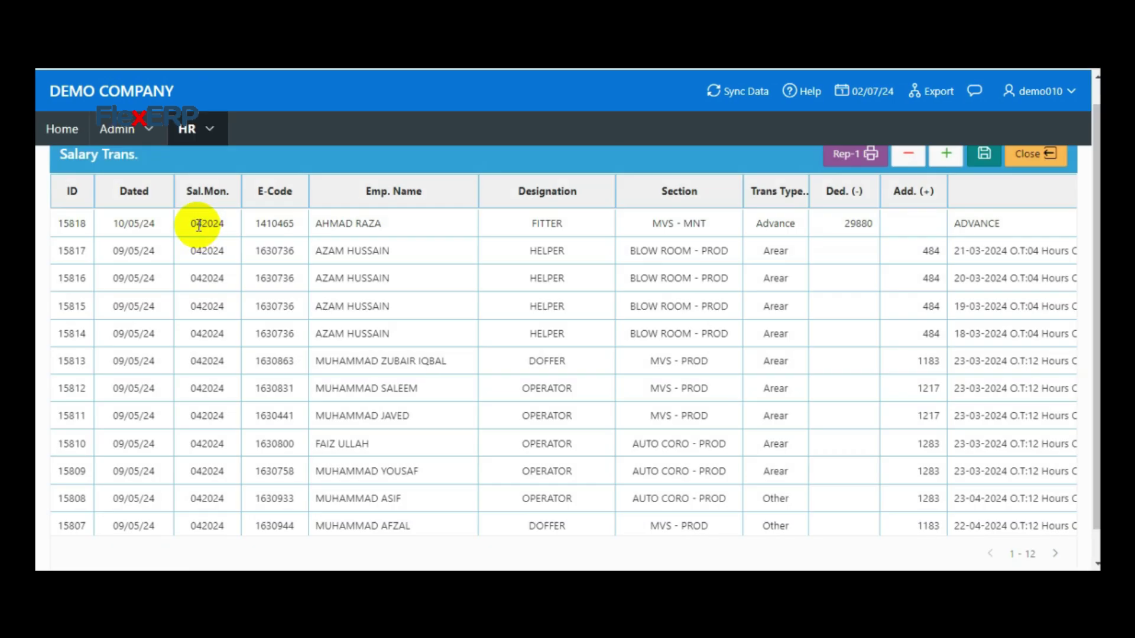
{"action": "left_click", "coordinate": [199, 224]}
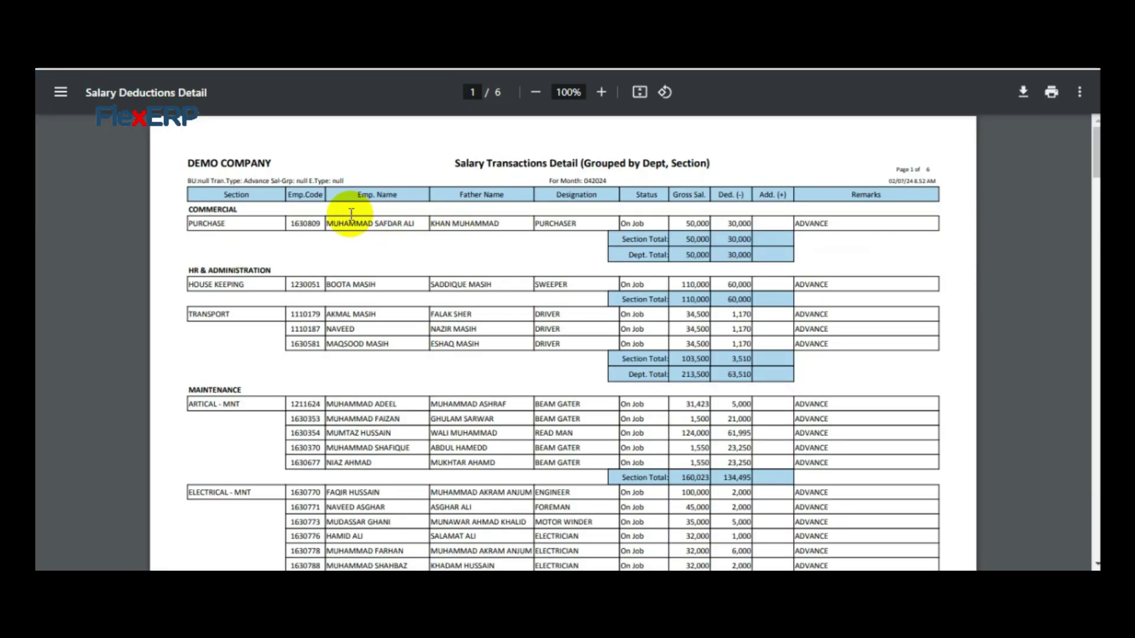
Scroll through the six-page month 042024 Advance deductions report to its 3,230,142 Report Total
{"action": "scroll", "coordinate": [789, 271], "scroll_direction": "down", "scroll_amount": 1}
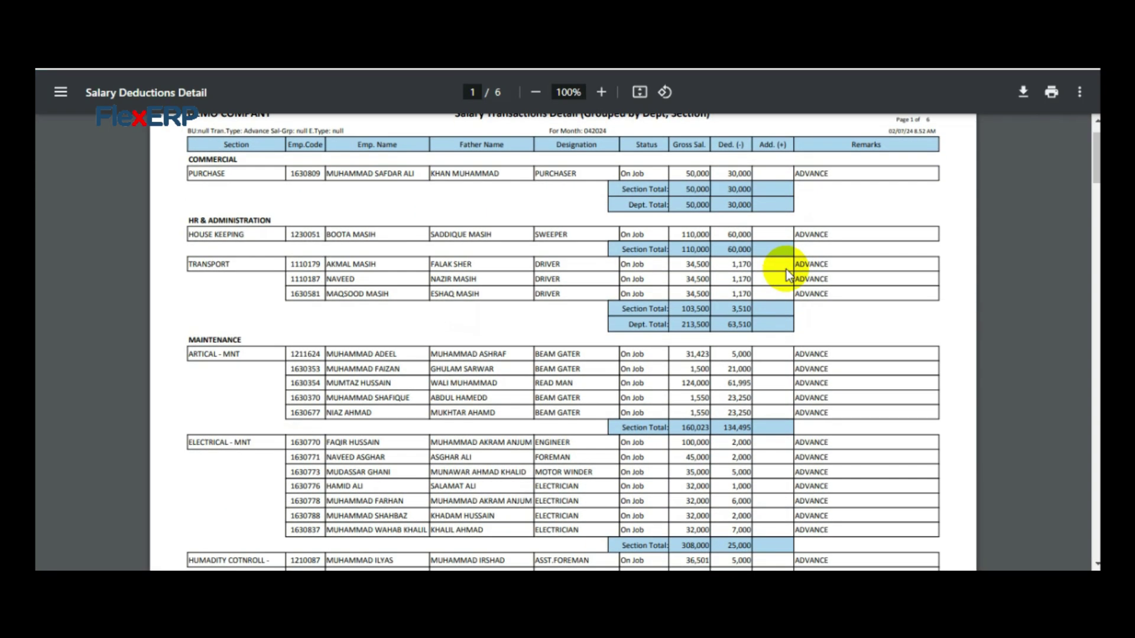
{"action": "left_click_drag", "start_coordinate": [549, 147], "coordinate": [608, 148]}
{"action": "left_click_drag", "start_coordinate": [724, 156], "coordinate": [728, 213]}
{"action": "scroll", "coordinate": [732, 216], "scroll_direction": "down", "scroll_amount": 12}
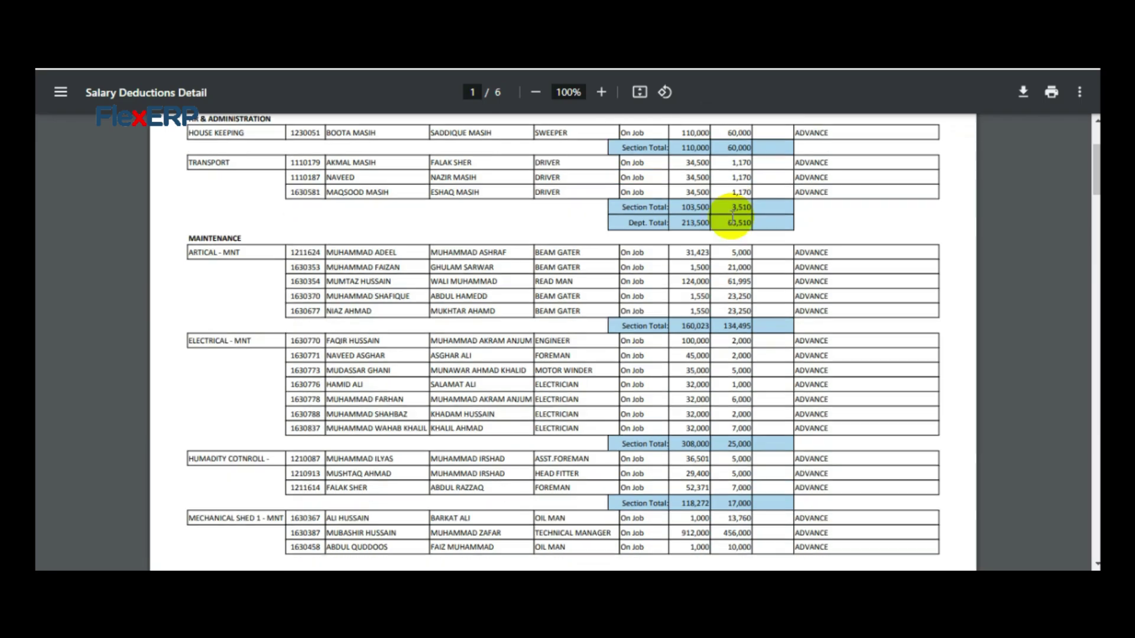
{"action": "scroll", "coordinate": [732, 217], "scroll_direction": "down", "scroll_amount": 4}
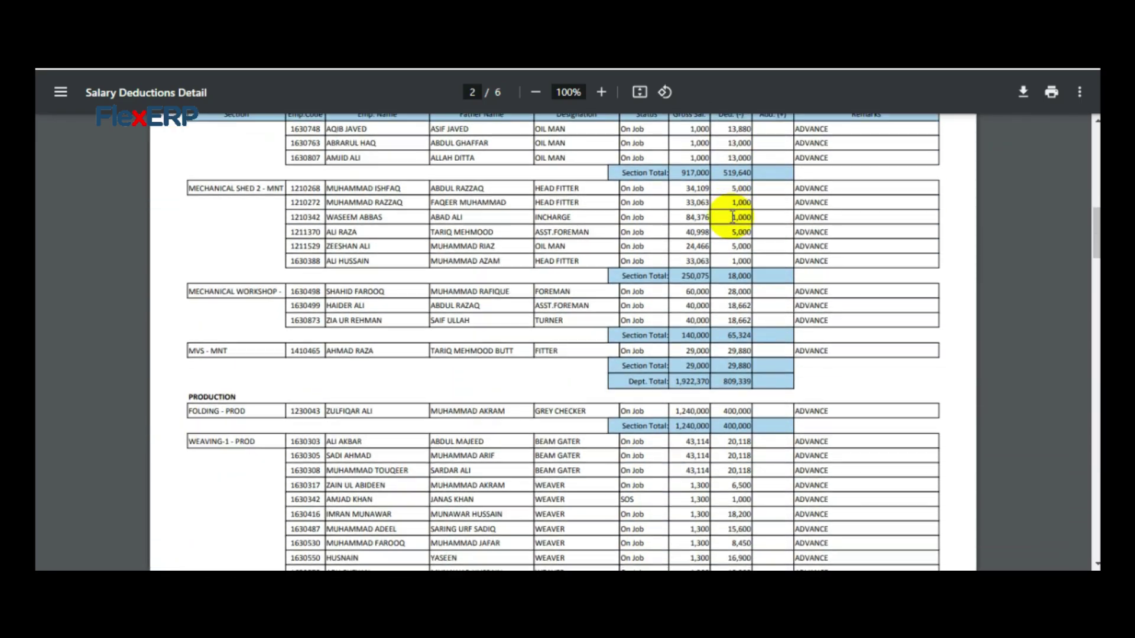
{"action": "scroll", "coordinate": [798, 249], "scroll_direction": "up", "scroll_amount": 1}
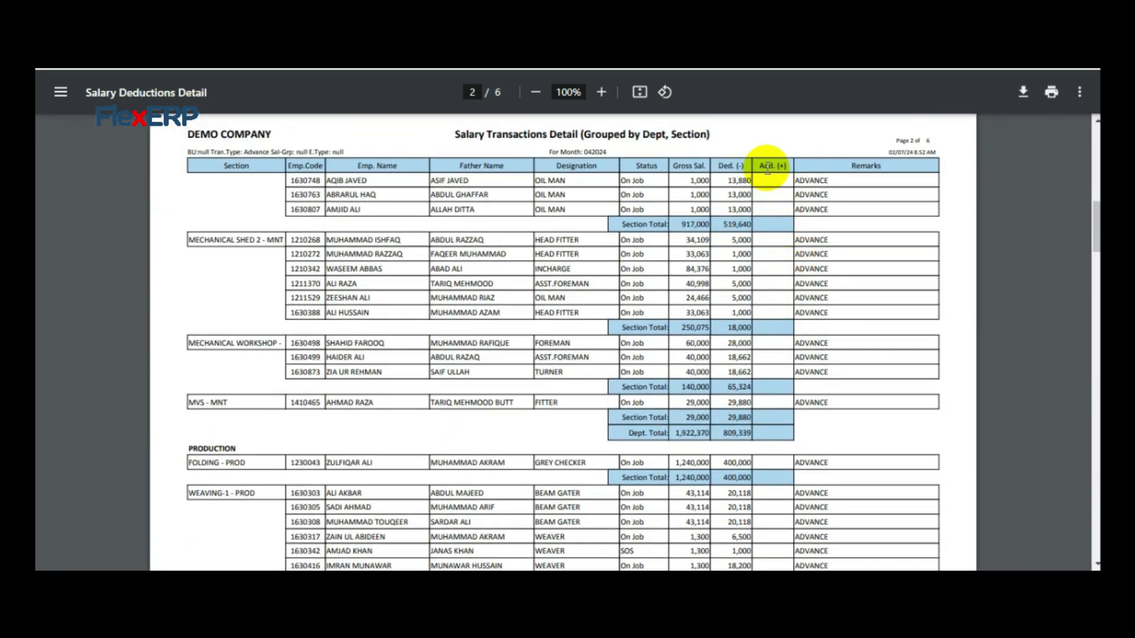
{"action": "scroll", "coordinate": [778, 223], "scroll_direction": "down", "scroll_amount": 20}
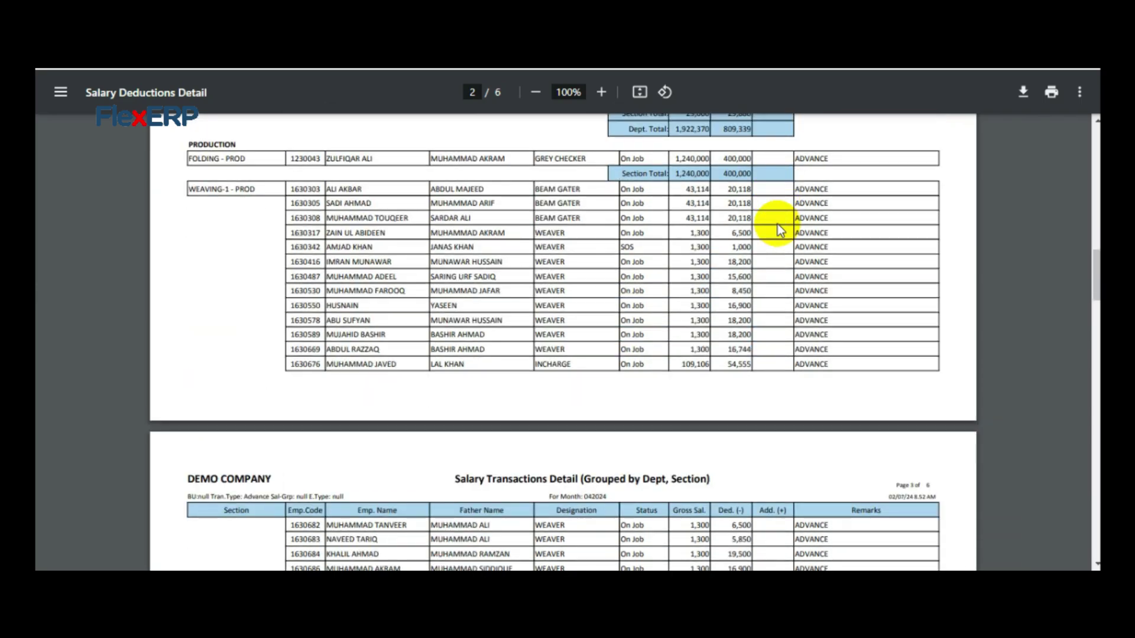
{"action": "scroll", "coordinate": [780, 231], "scroll_direction": "down", "scroll_amount": 20}
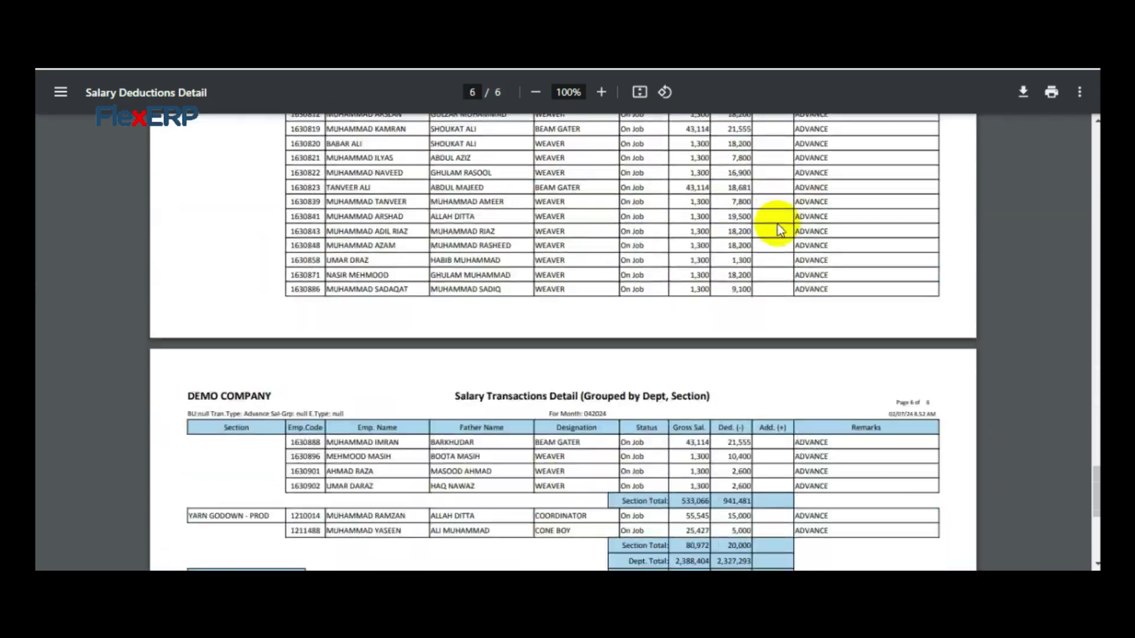
{"action": "scroll", "coordinate": [780, 231], "scroll_direction": "up", "scroll_amount": 1}
{"action": "scroll", "coordinate": [778, 224], "scroll_direction": "up", "scroll_amount": 3}
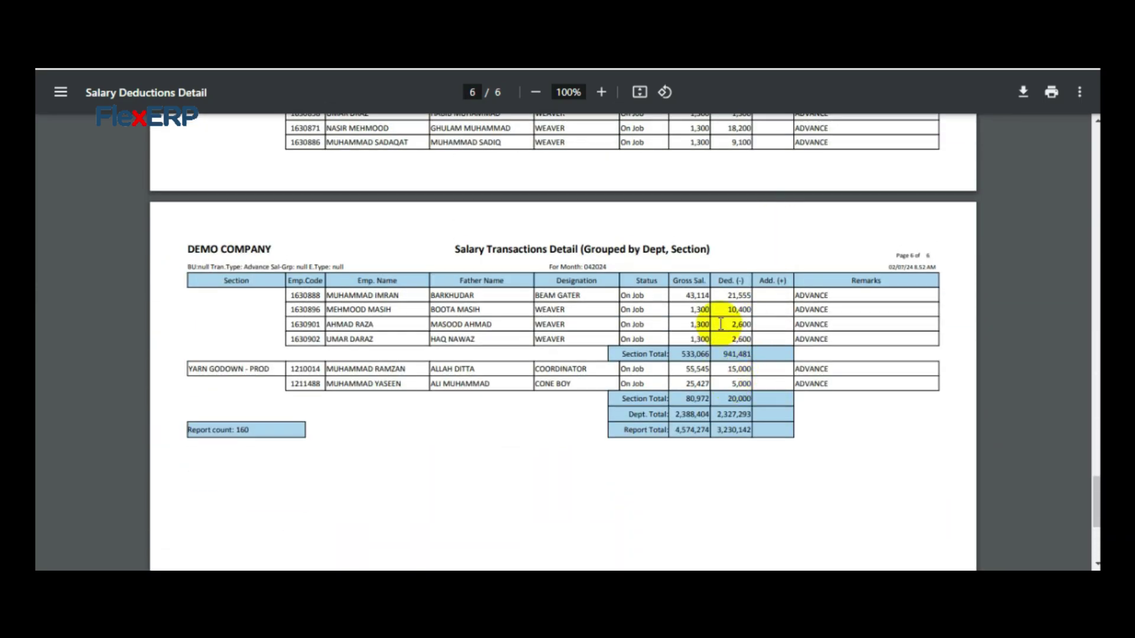
{"action": "left_click_drag", "start_coordinate": [718, 281], "coordinate": [767, 281]}
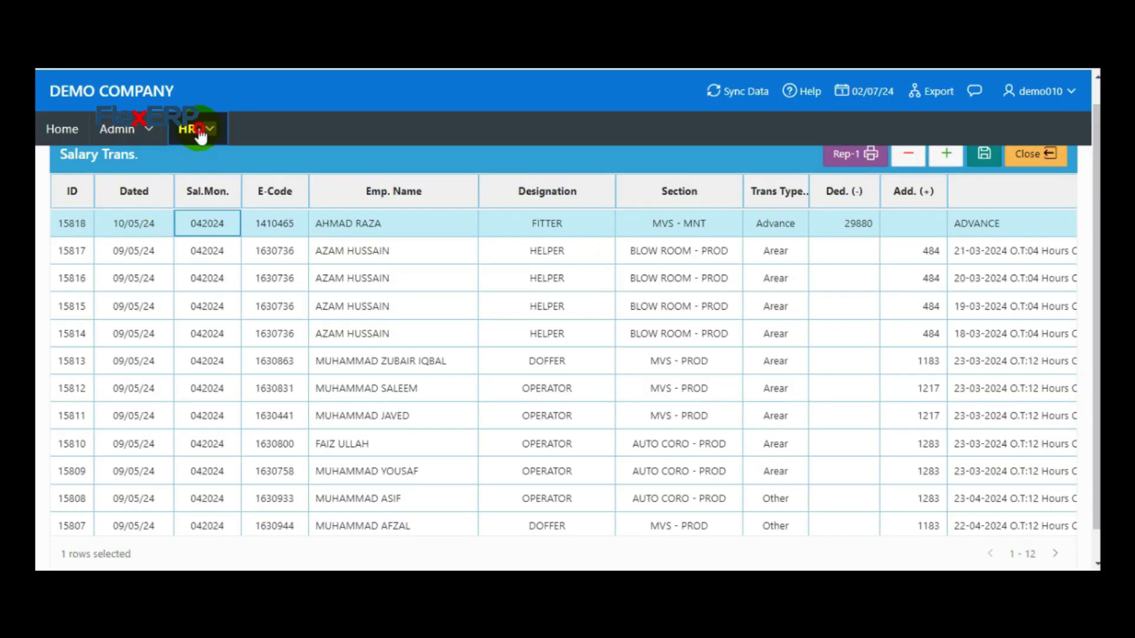
Open Wages Reports, change the month from 072024 to 042024 and clear the Shift filter
{"action": "left_click", "coordinate": [201, 133]}
{"action": "mouse_move", "coordinate": [254, 299]}
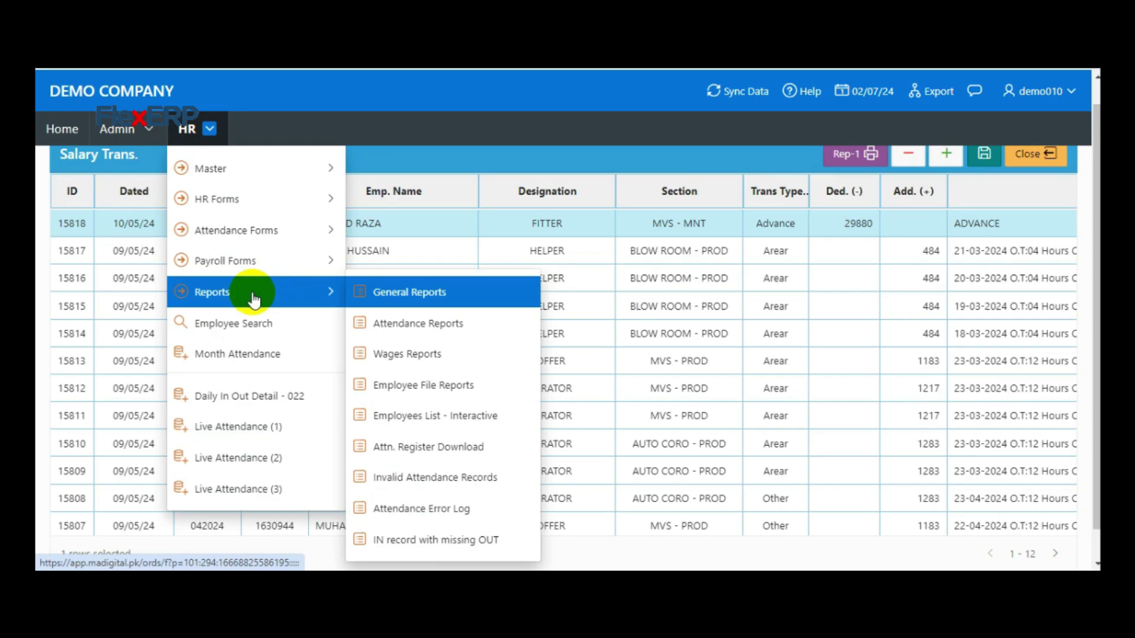
{"action": "left_click", "coordinate": [435, 355]}
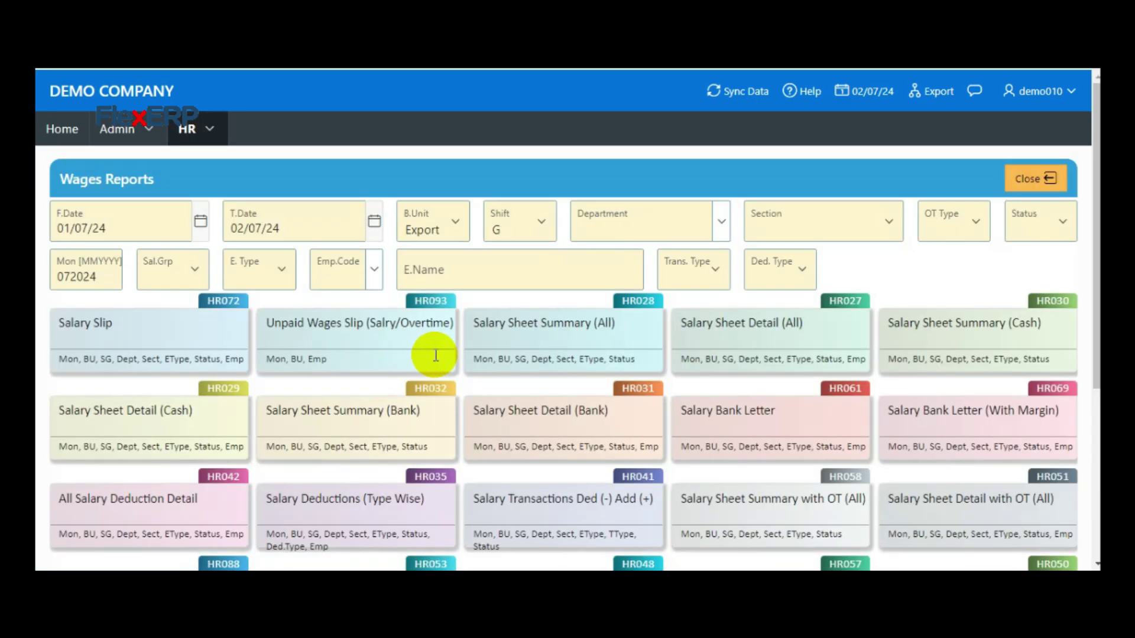
{"action": "left_click", "coordinate": [69, 271]}
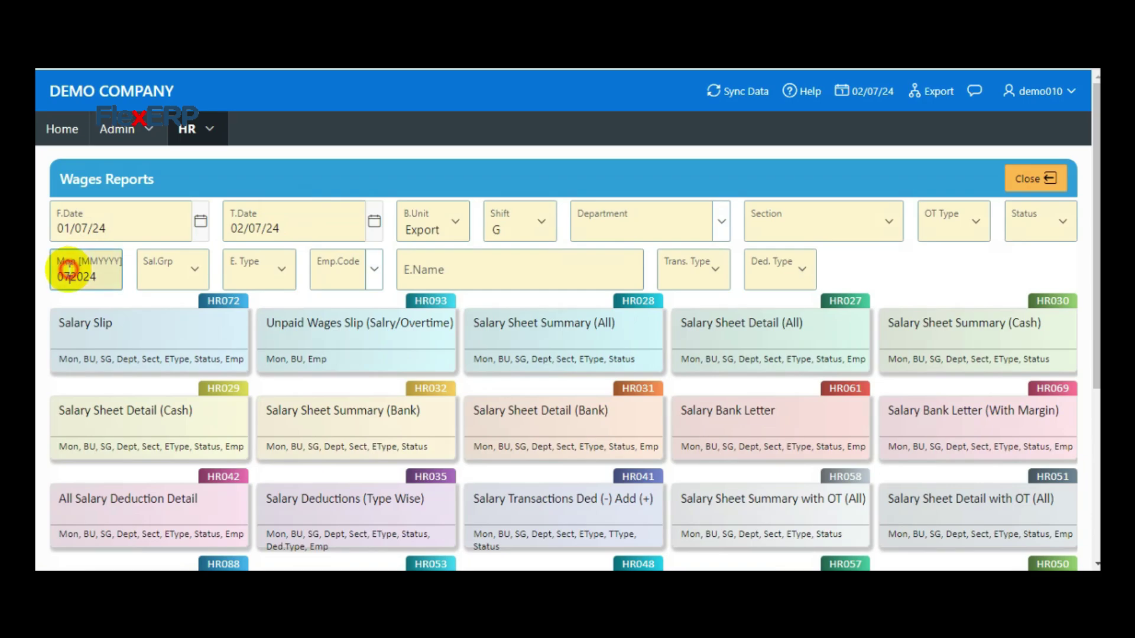
{"action": "left_click_drag", "start_coordinate": [69, 271], "coordinate": [65, 271]}
{"action": "key", "text": "BackSpace"}
{"action": "type", "text": "4"}
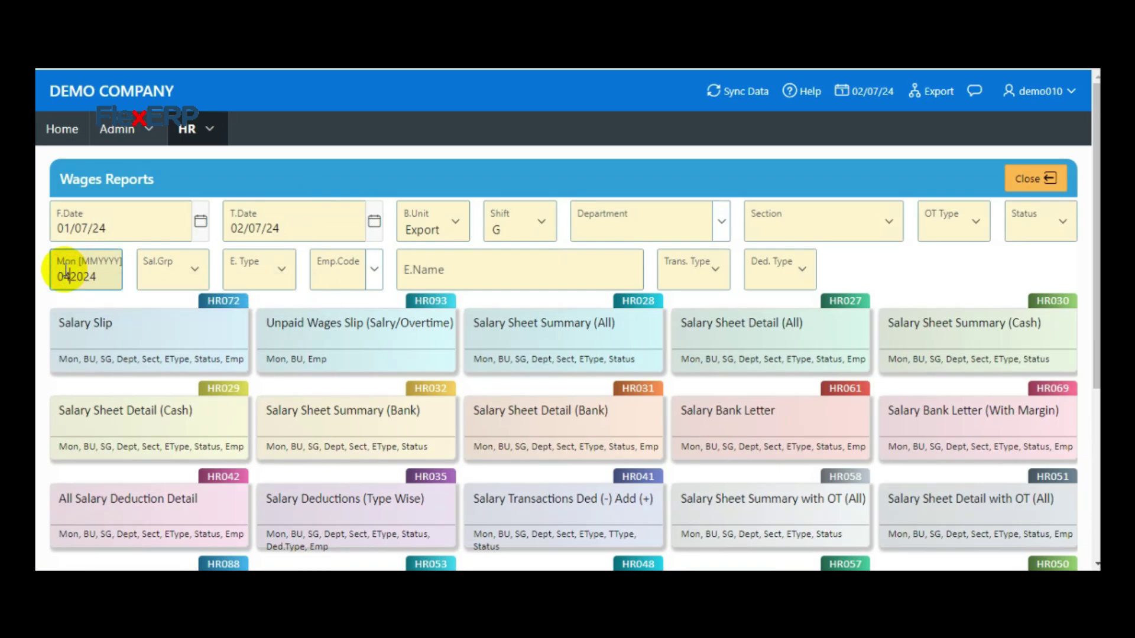
{"action": "left_click", "coordinate": [521, 222]}
{"action": "left_click", "coordinate": [518, 255]}
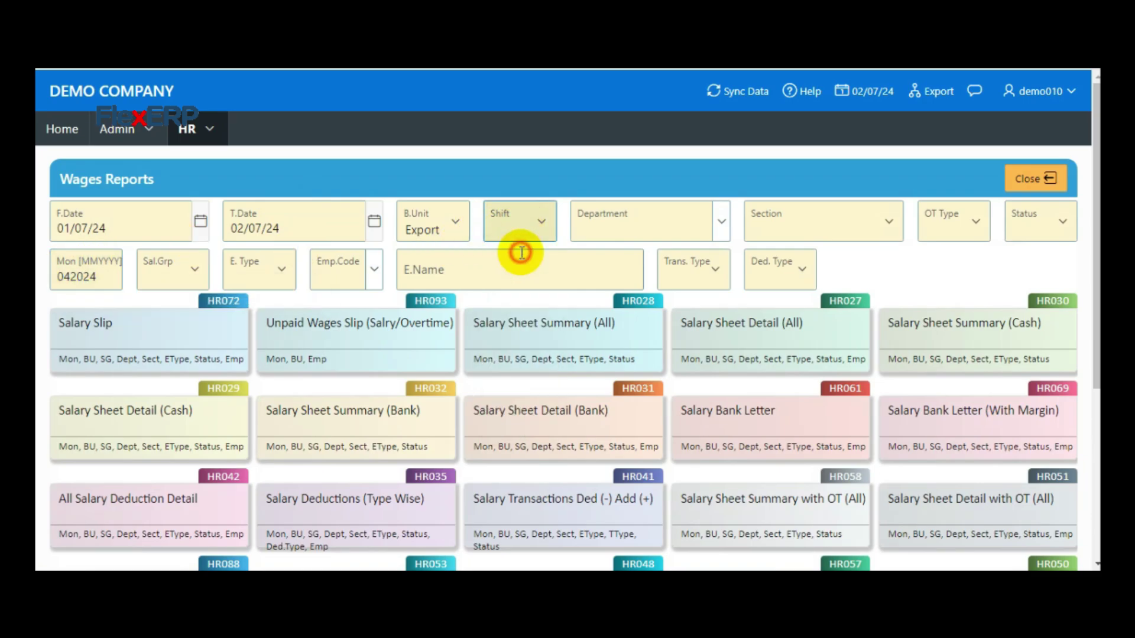
{"action": "left_click", "coordinate": [200, 221]}
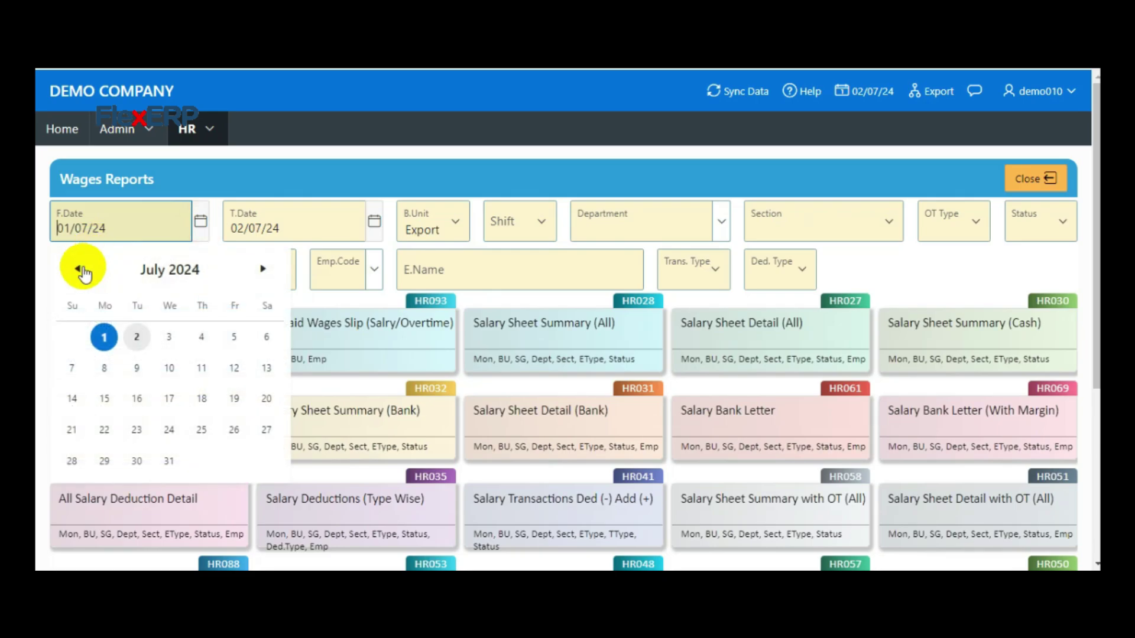
Set the report dates from 01/04/24 to 30/04/24
{"action": "left_click", "coordinate": [79, 270]}
{"action": "left_click", "coordinate": [79, 270]}
{"action": "left_click", "coordinate": [79, 269]}
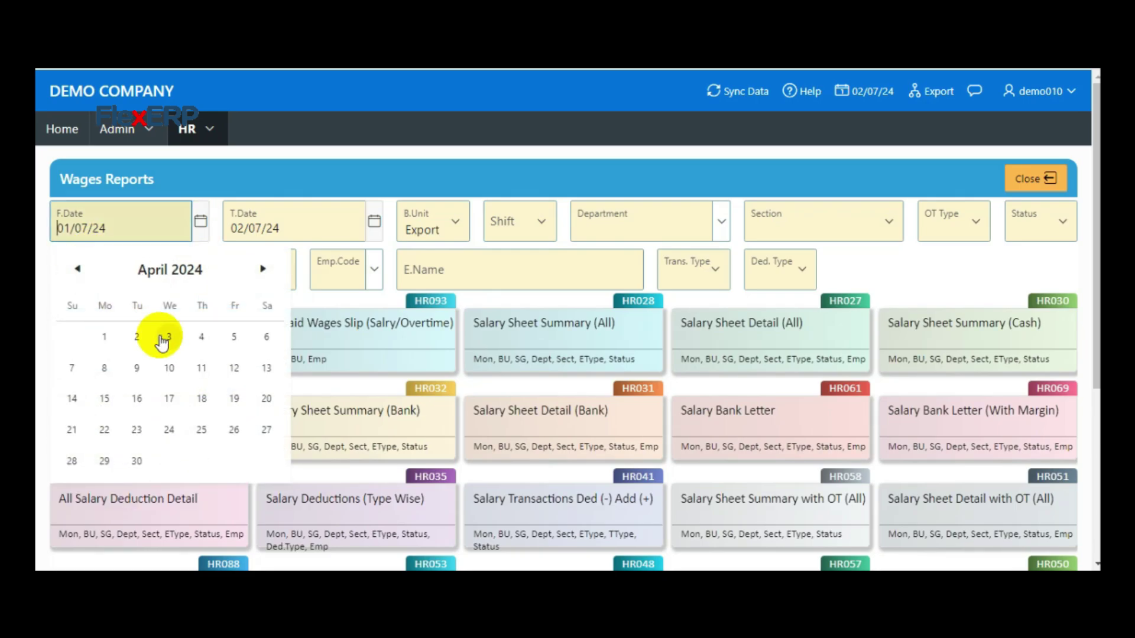
{"action": "left_click", "coordinate": [105, 336]}
{"action": "left_click", "coordinate": [372, 221]}
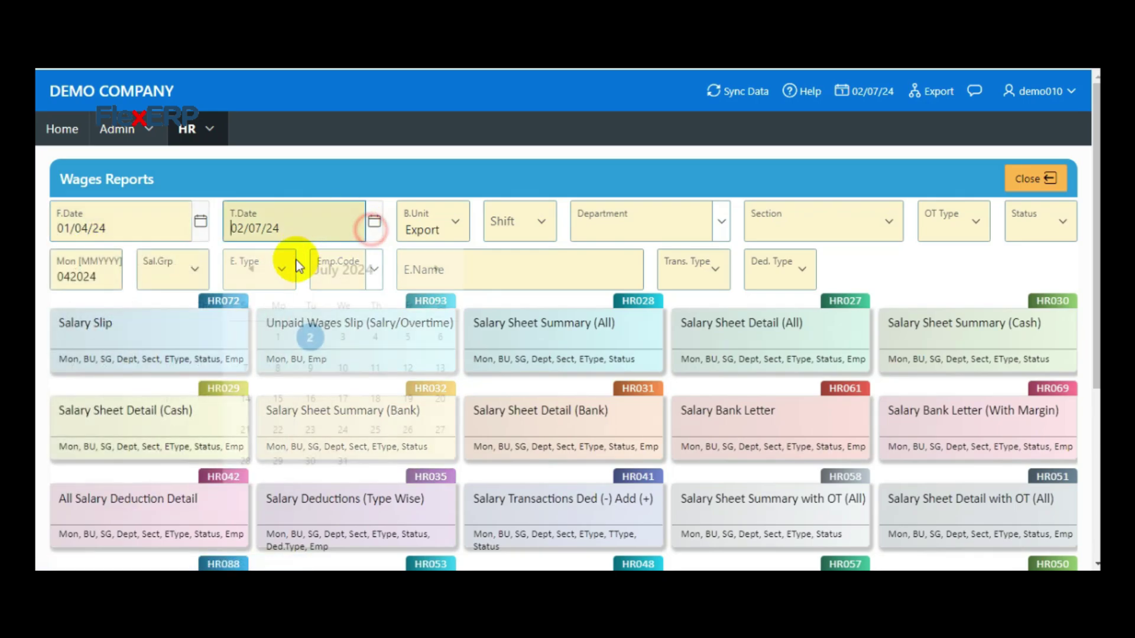
{"action": "left_click", "coordinate": [251, 268]}
{"action": "left_click", "coordinate": [250, 268]}
{"action": "left_click", "coordinate": [251, 268]}
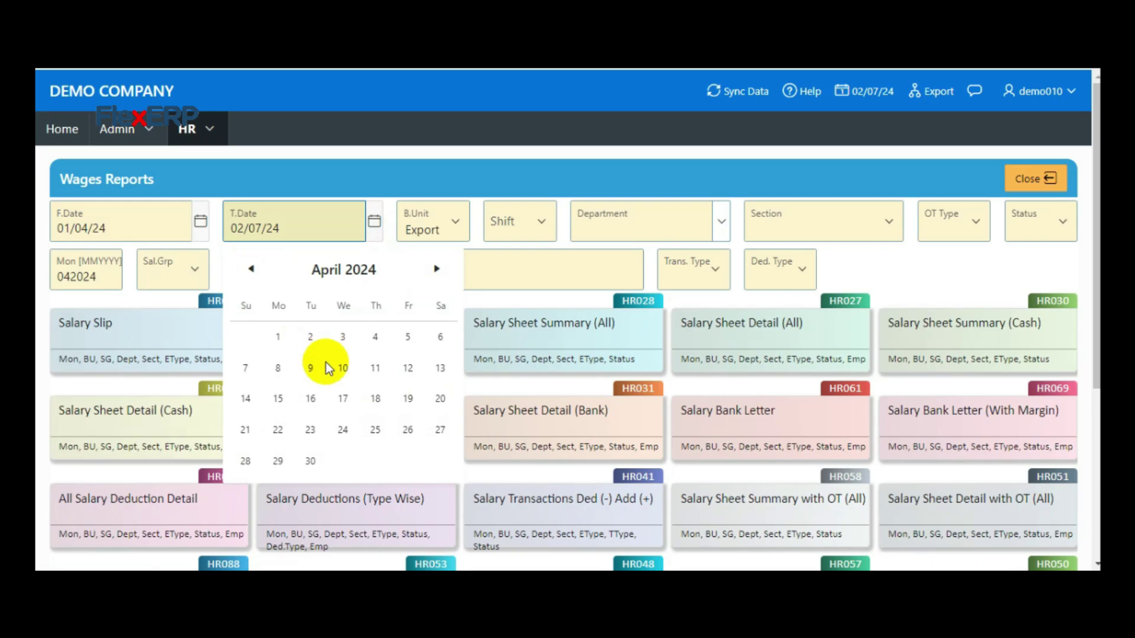
{"action": "left_click", "coordinate": [309, 473]}
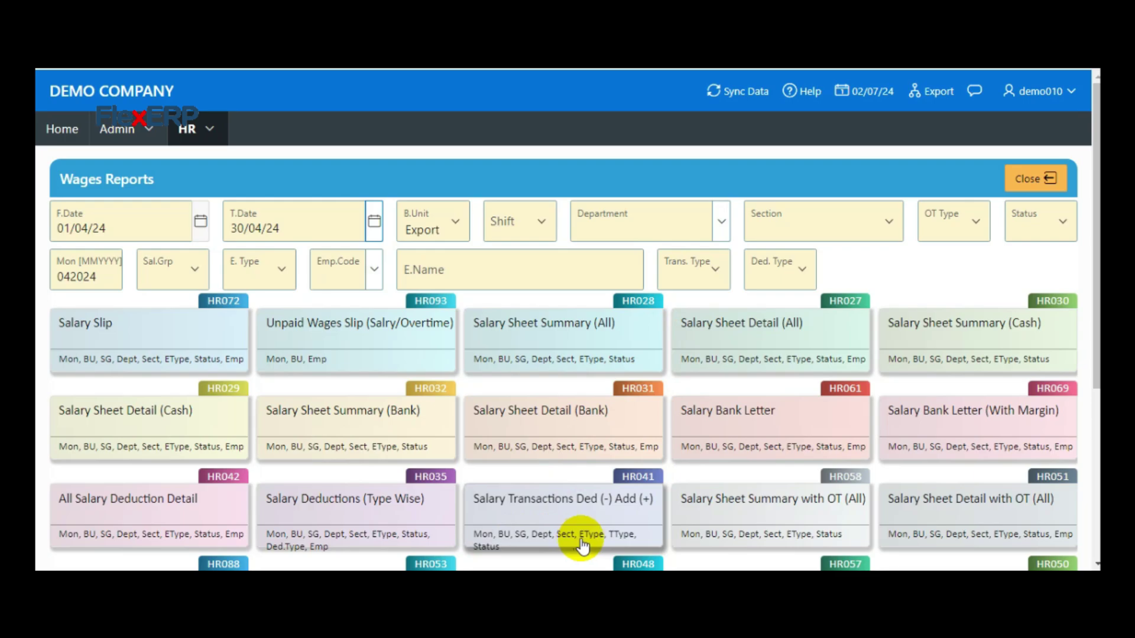
Filter Trans. Type to Arear and generate the Salary Transactions Ded (-) Add (+) report
{"action": "left_click", "coordinate": [696, 279]}
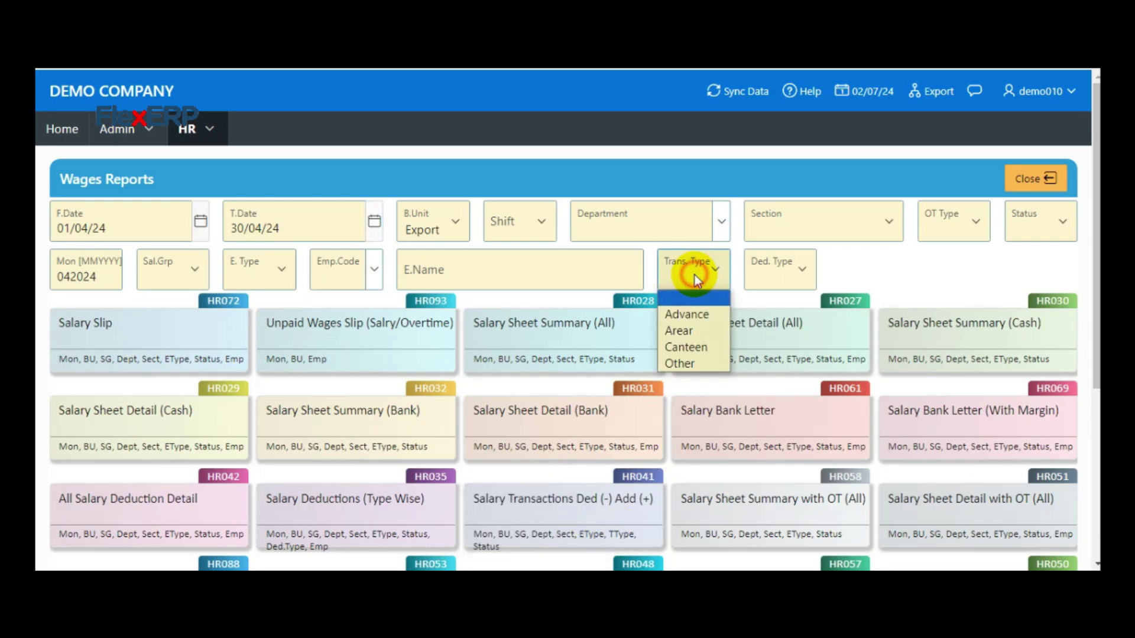
{"action": "left_click", "coordinate": [686, 335]}
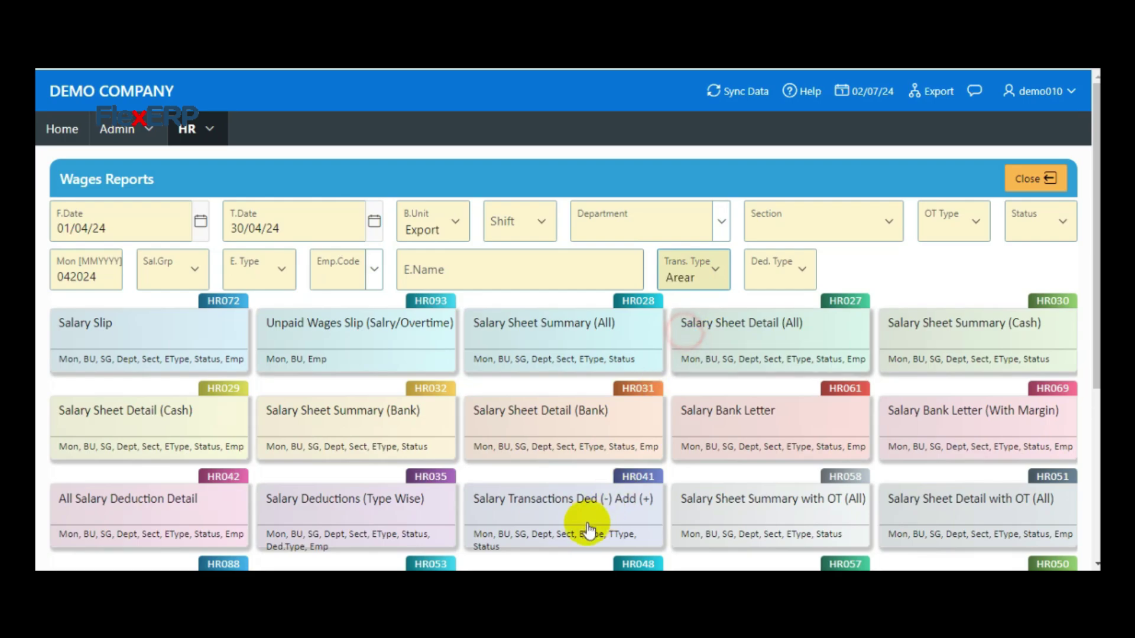
{"action": "left_click", "coordinate": [567, 512]}
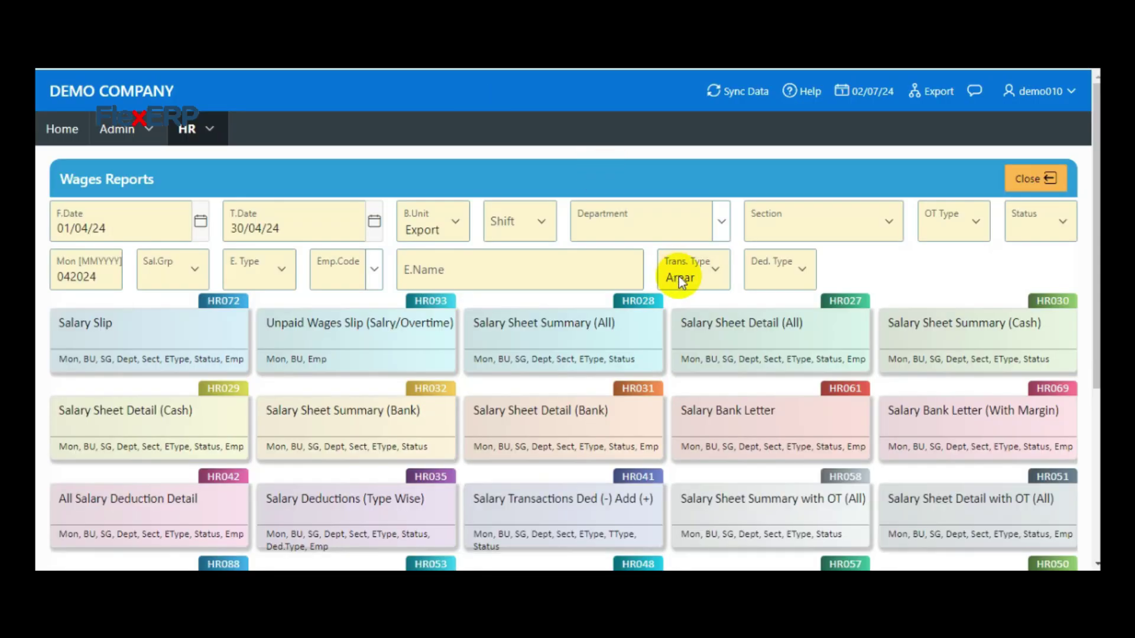
{"action": "left_click", "coordinate": [684, 275]}
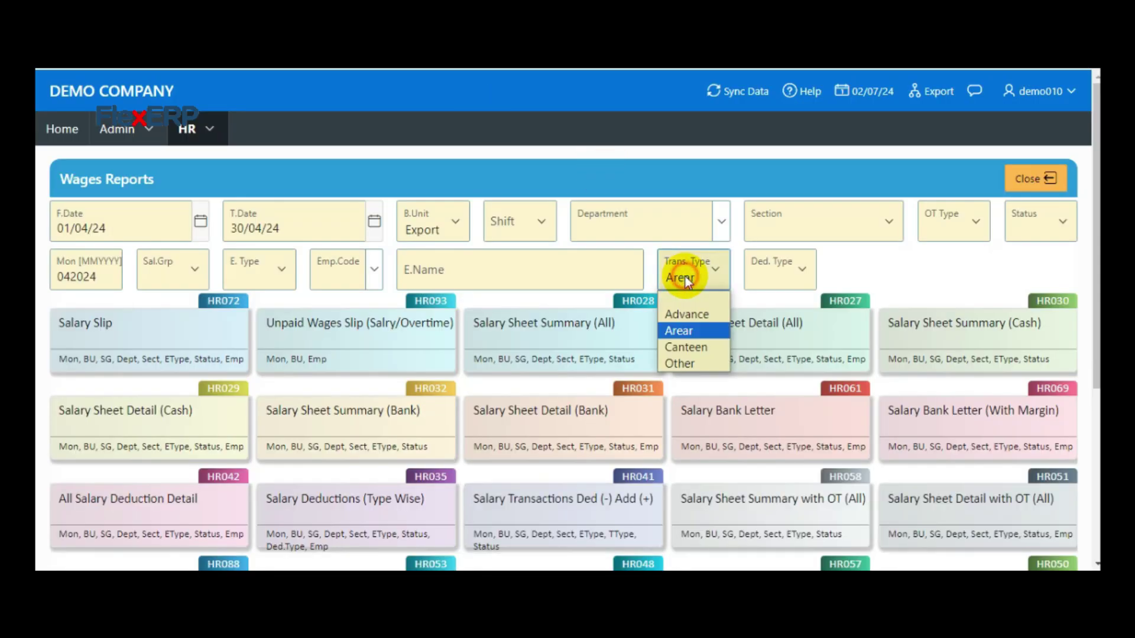
{"action": "left_click", "coordinate": [679, 299]}
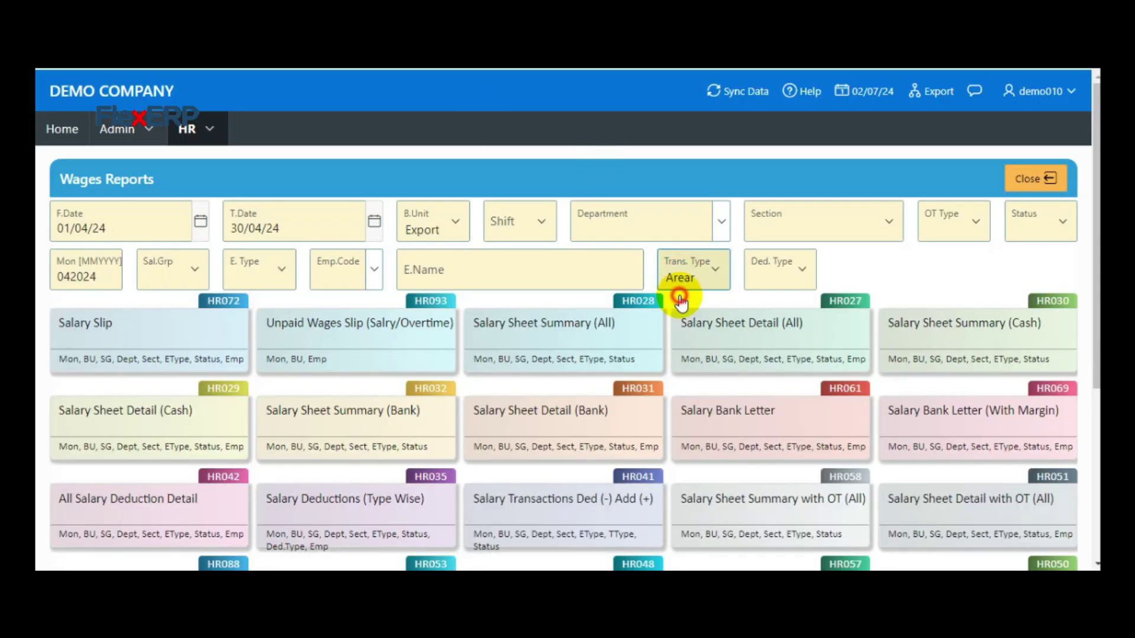
Generate the Salary Transactions Ded (-) Add (+) report again and compare the open report PDFs
{"action": "left_click", "coordinate": [553, 508]}
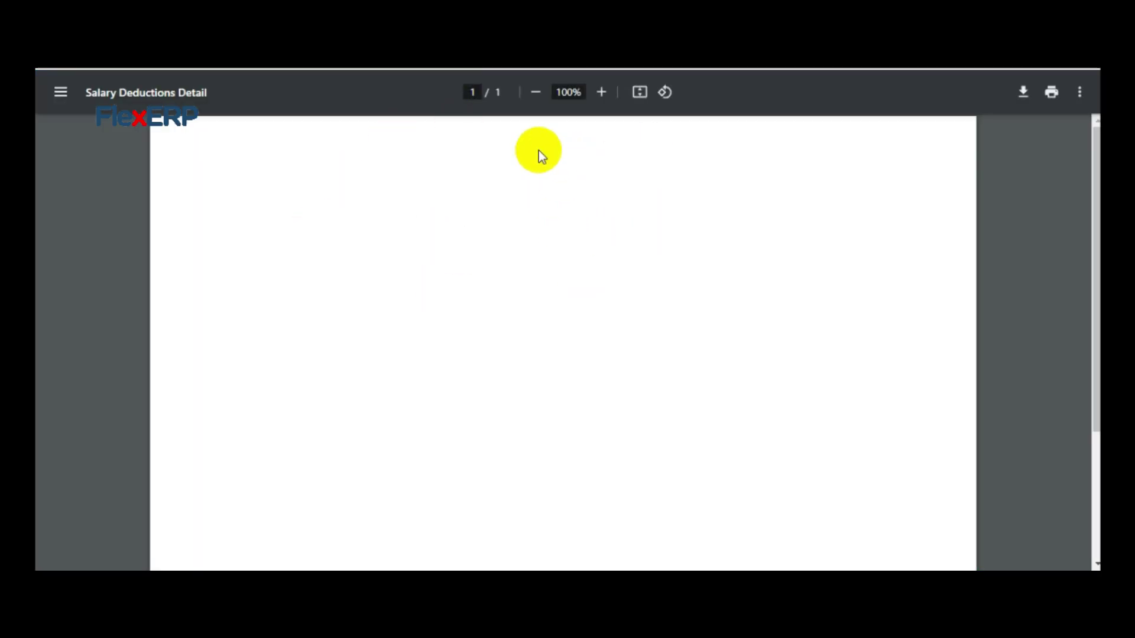
{"action": "key", "text": "ctrl+Tab"}
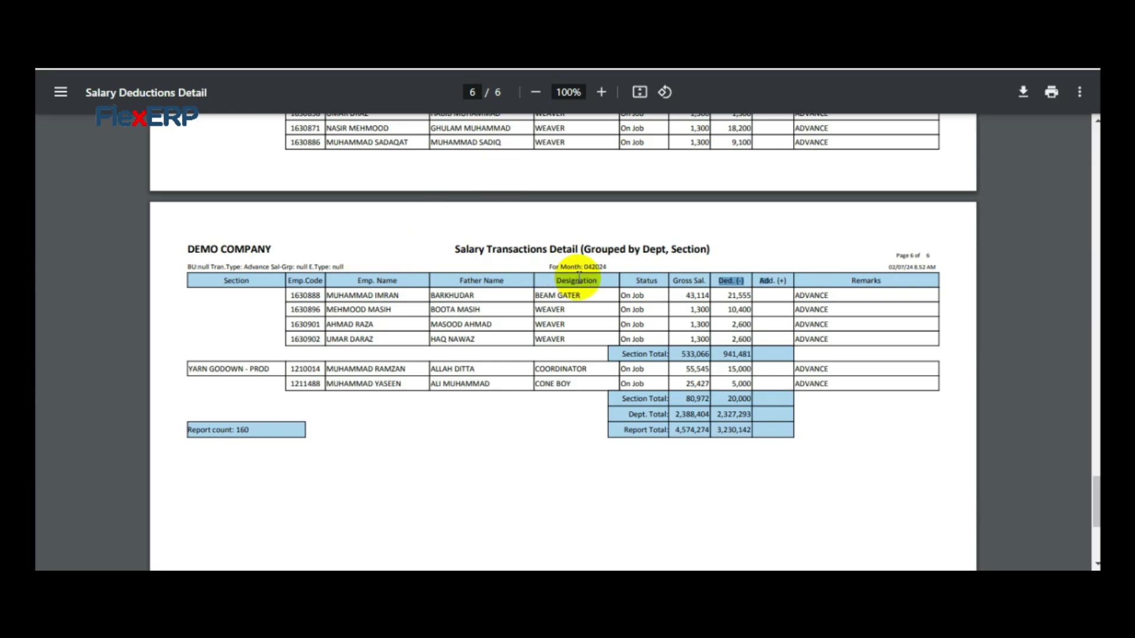
{"action": "left_click", "coordinate": [544, 266]}
{"action": "left_click_drag", "start_coordinate": [571, 267], "coordinate": [365, 71]}
{"action": "key", "text": "ctrl+Tab"}
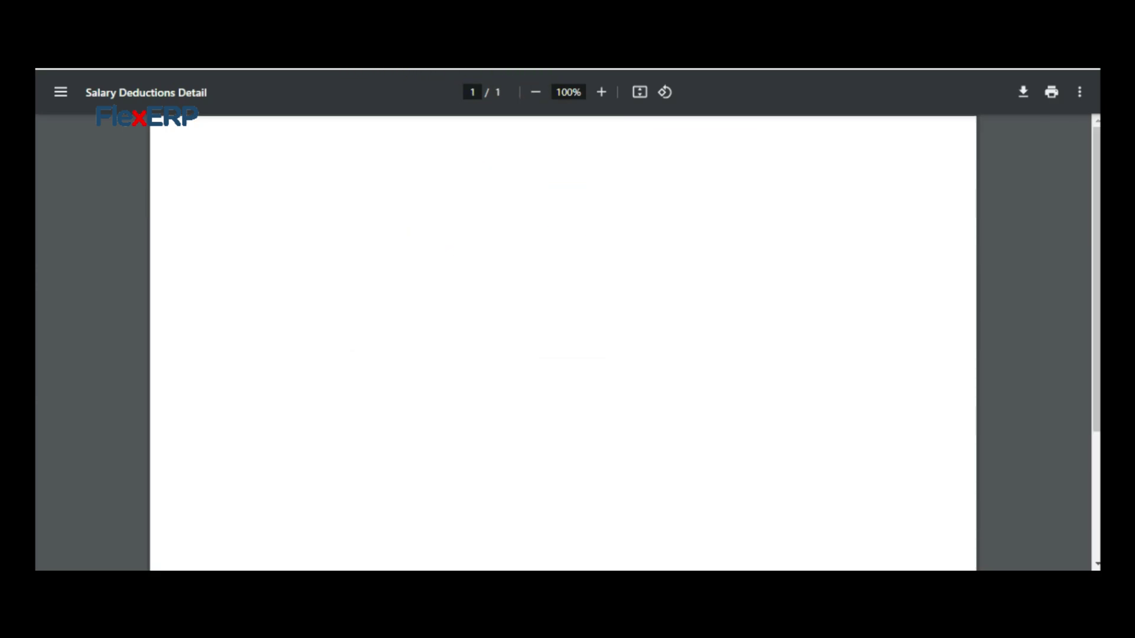
{"action": "key", "text": "ctrl+Tab"}
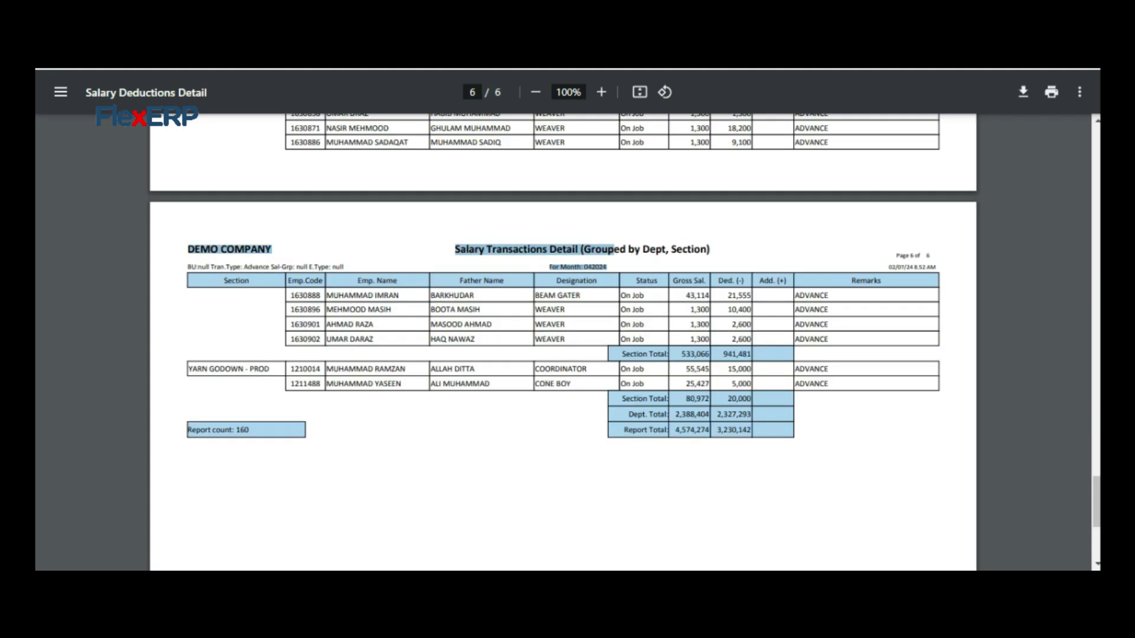
{"action": "key", "text": "ctrl+Tab"}
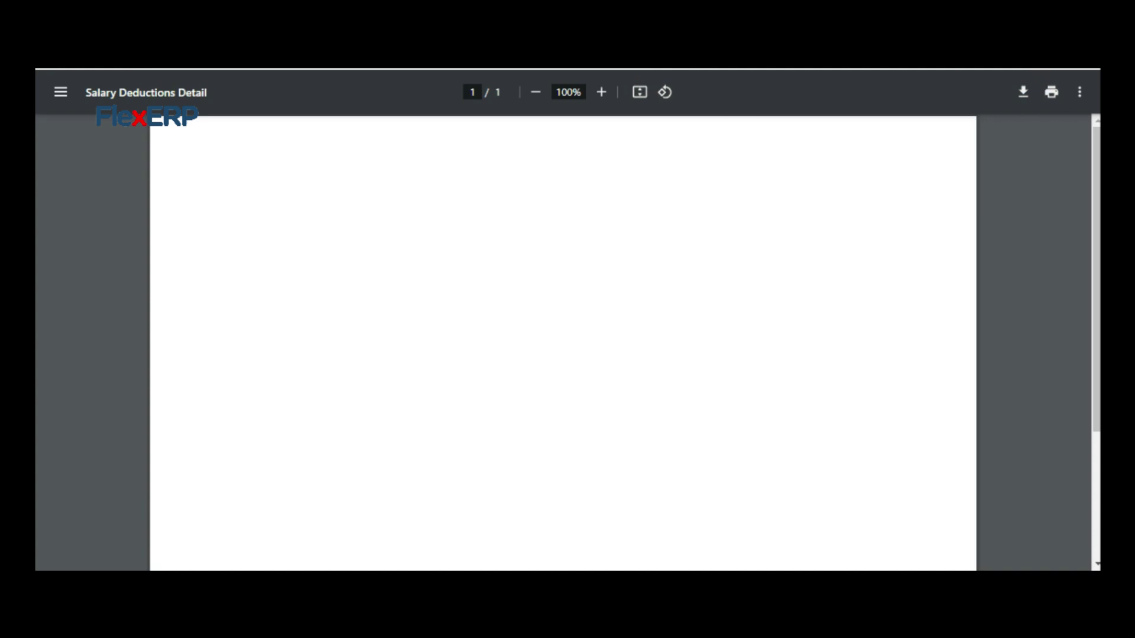
{"action": "key", "text": "ctrl+Tab"}
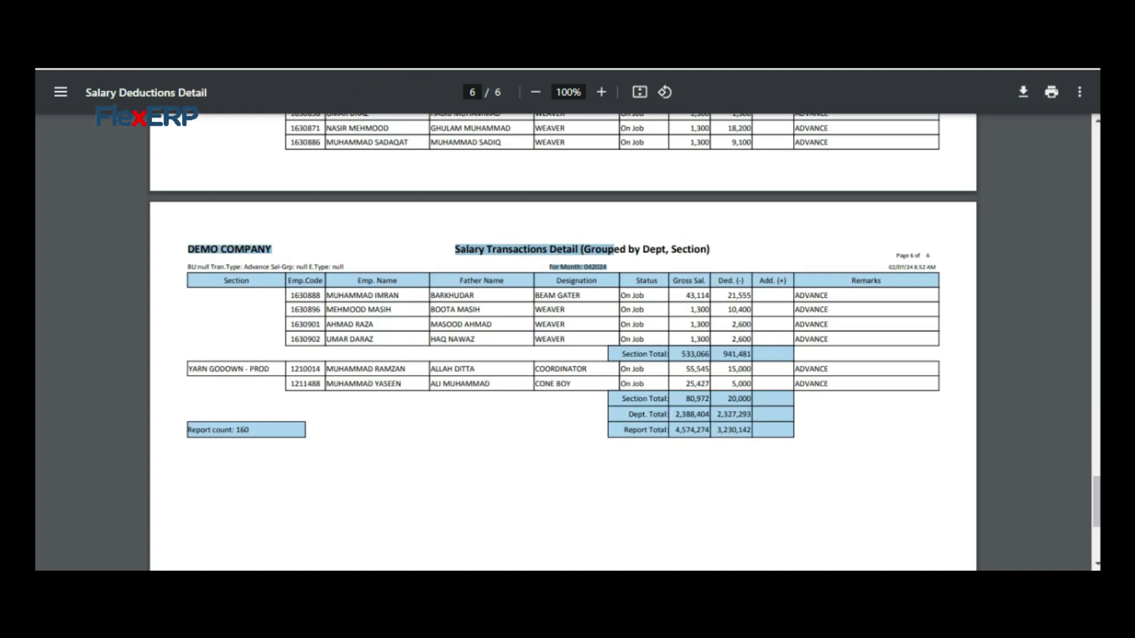
{"action": "key", "text": "ctrl+Tab"}
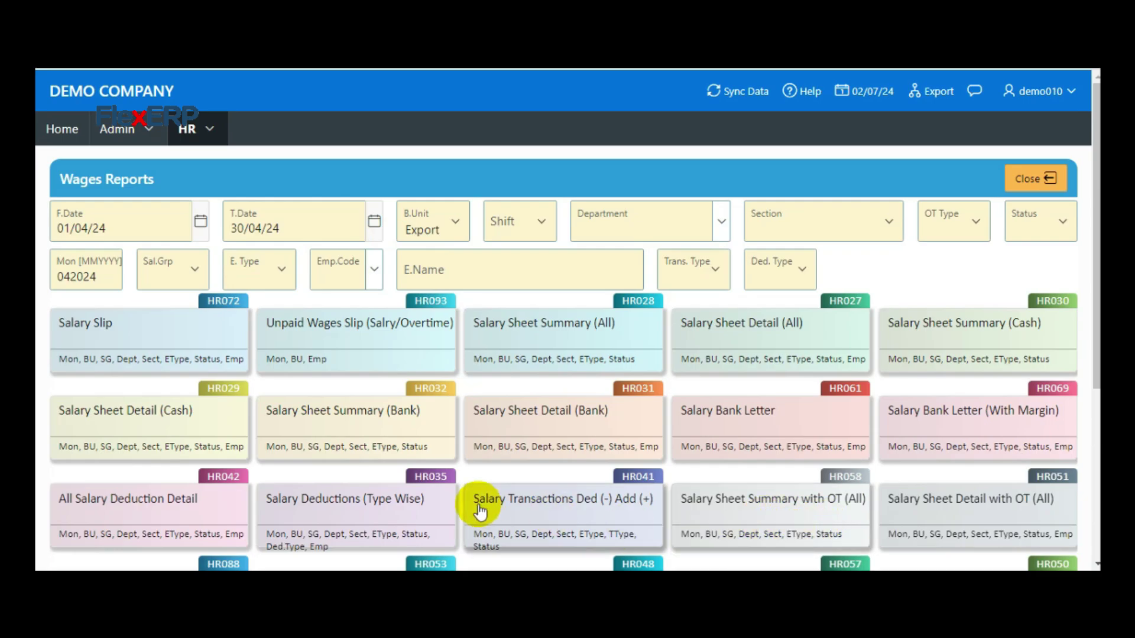
Generate the Salary Deductions (Type Wise) report and go to HR Employee Registration, leaving Wages Reports
{"action": "left_click", "coordinate": [315, 512]}
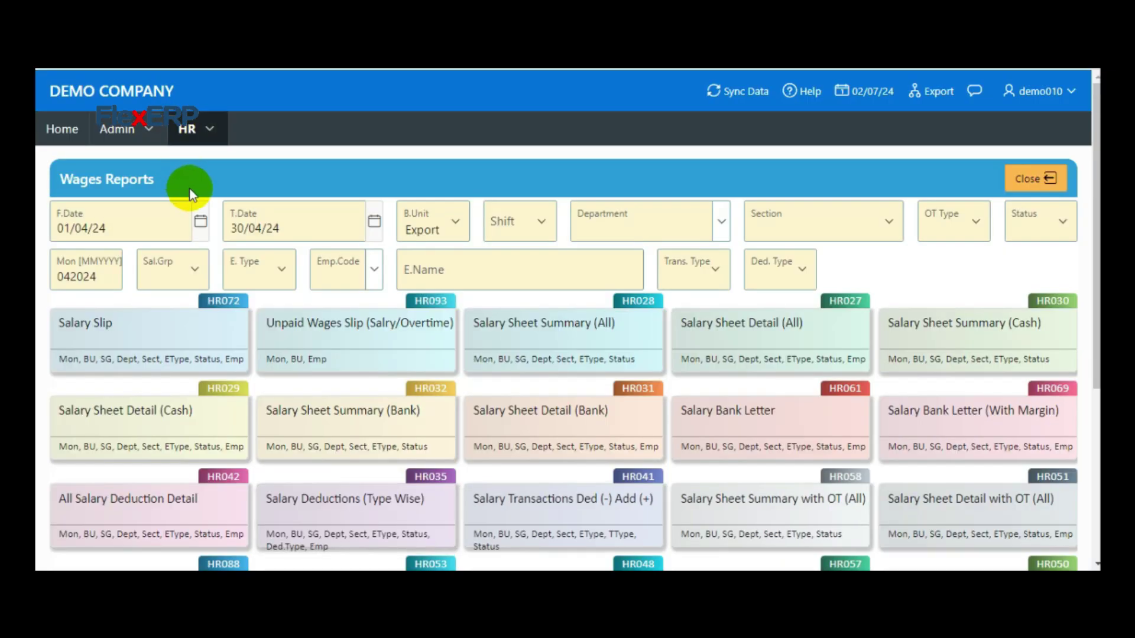
{"action": "left_click", "coordinate": [210, 130]}
{"action": "mouse_move", "coordinate": [231, 199]}
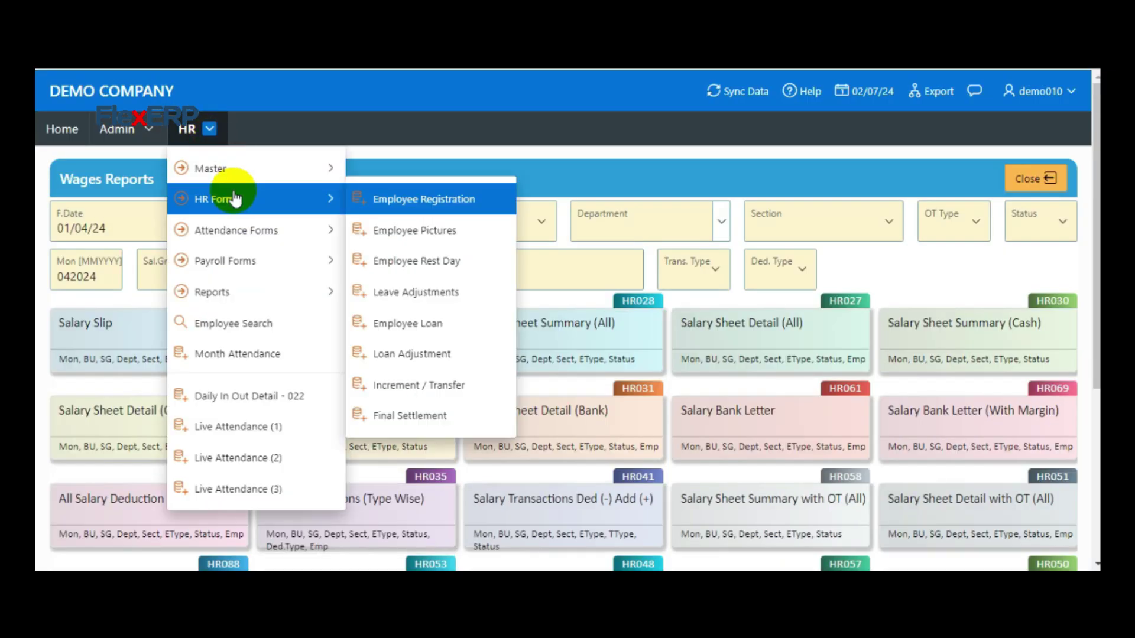
{"action": "left_click", "coordinate": [406, 198]}
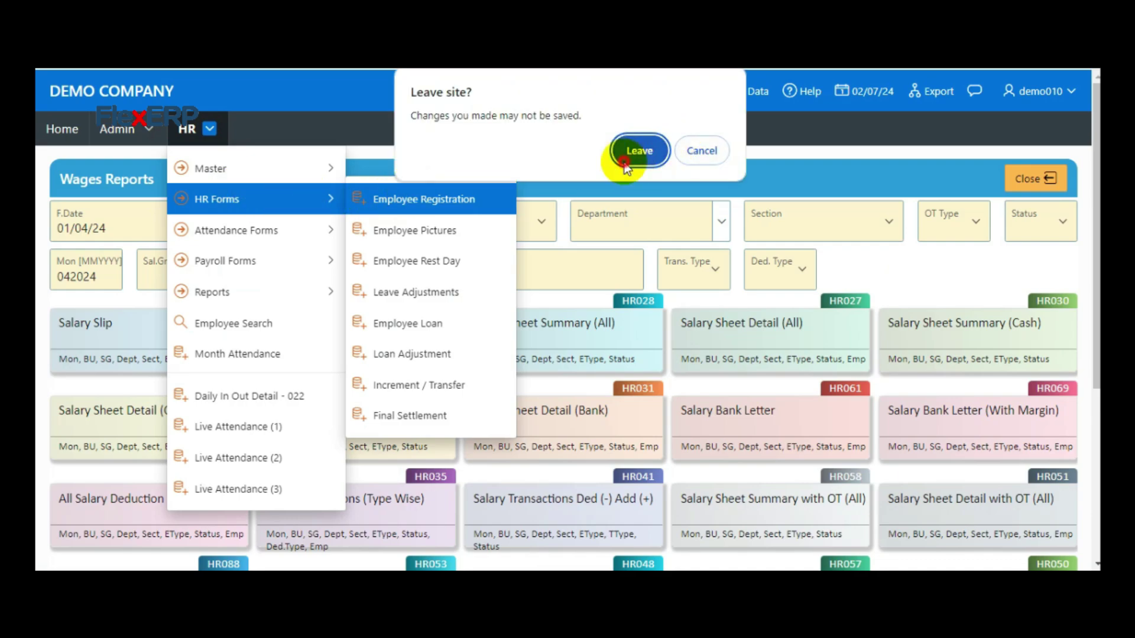
{"action": "left_click", "coordinate": [637, 151]}
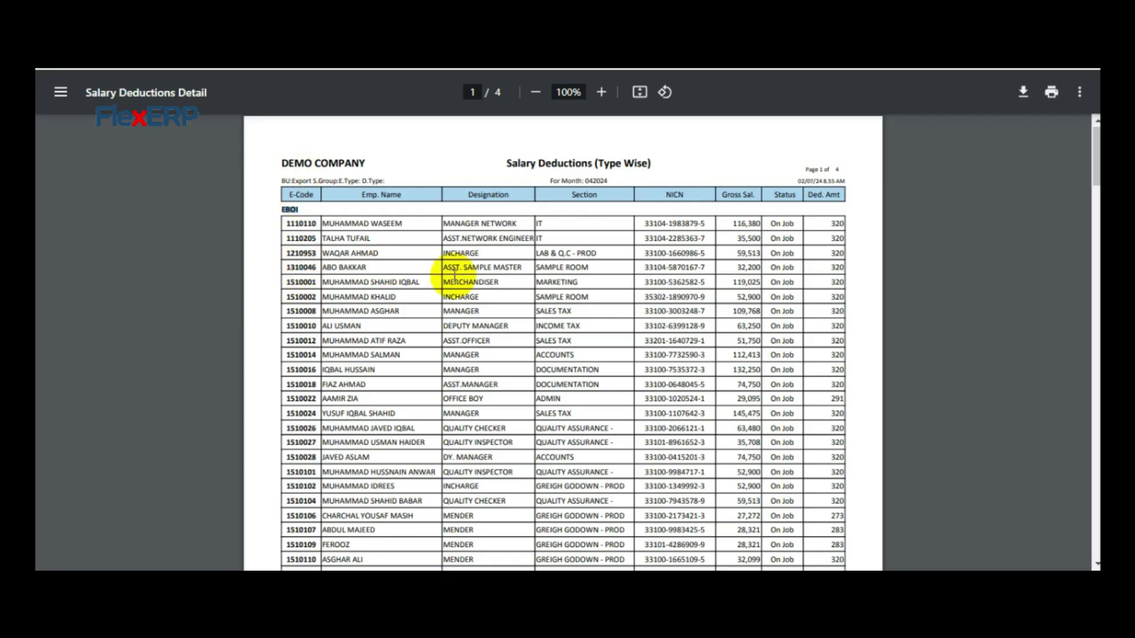
Scroll the type-wise report to the ITax section and select employee code 1110040
{"action": "scroll", "coordinate": [455, 260], "scroll_direction": "down", "scroll_amount": 10}
{"action": "scroll", "coordinate": [454, 277], "scroll_direction": "down", "scroll_amount": 5}
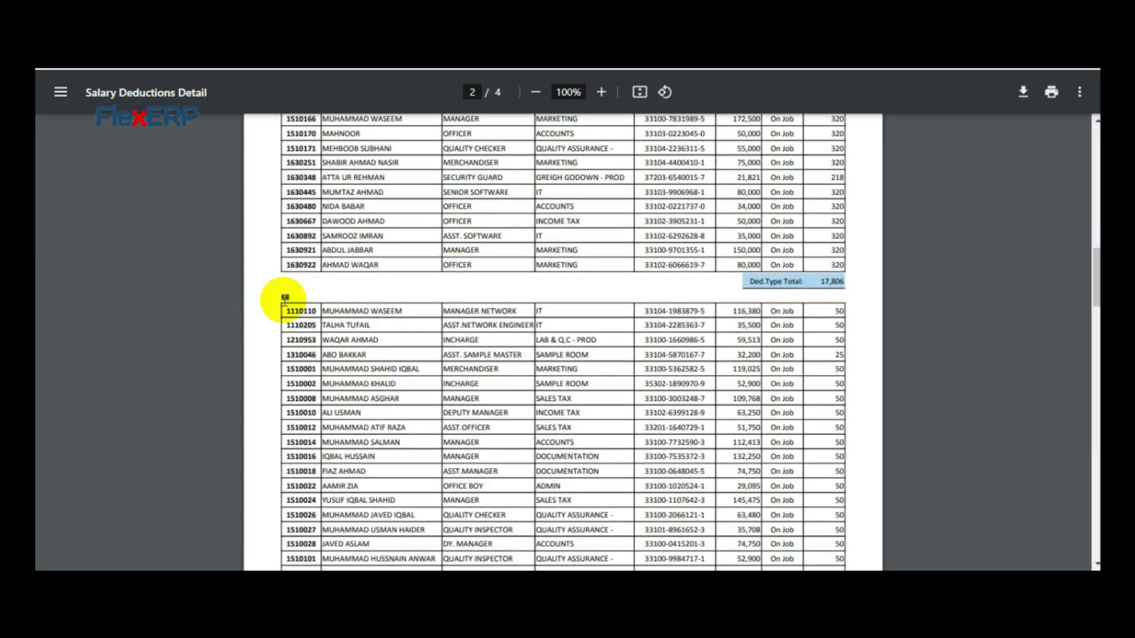
{"action": "scroll", "coordinate": [331, 308], "scroll_direction": "down", "scroll_amount": 8}
{"action": "scroll", "coordinate": [331, 307], "scroll_direction": "down", "scroll_amount": 12}
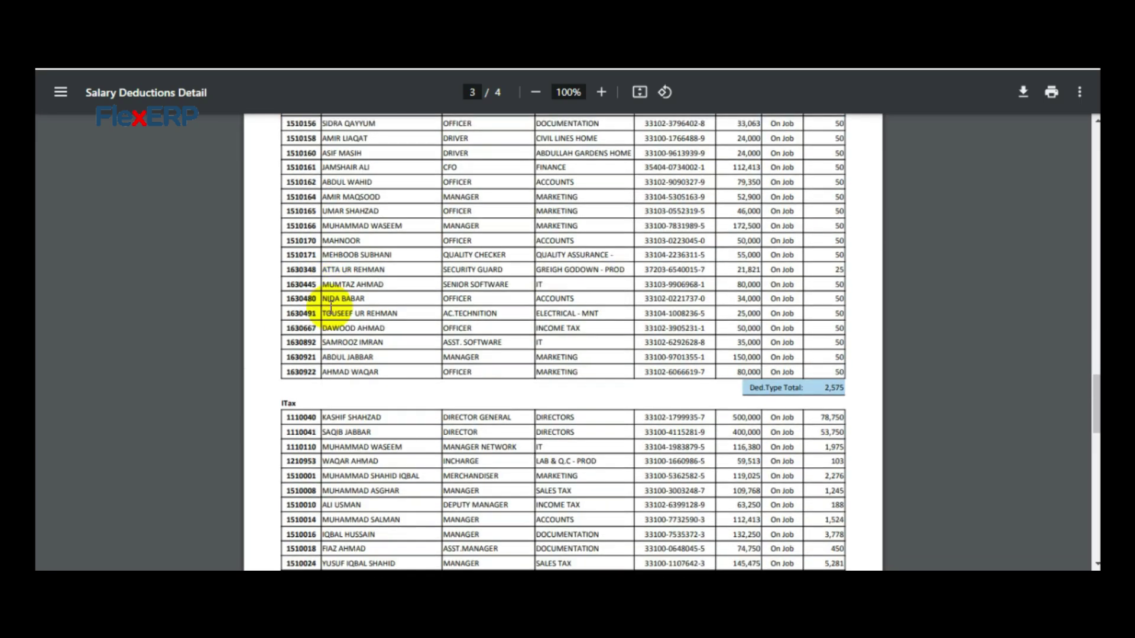
{"action": "scroll", "coordinate": [313, 210], "scroll_direction": "up", "scroll_amount": 2}
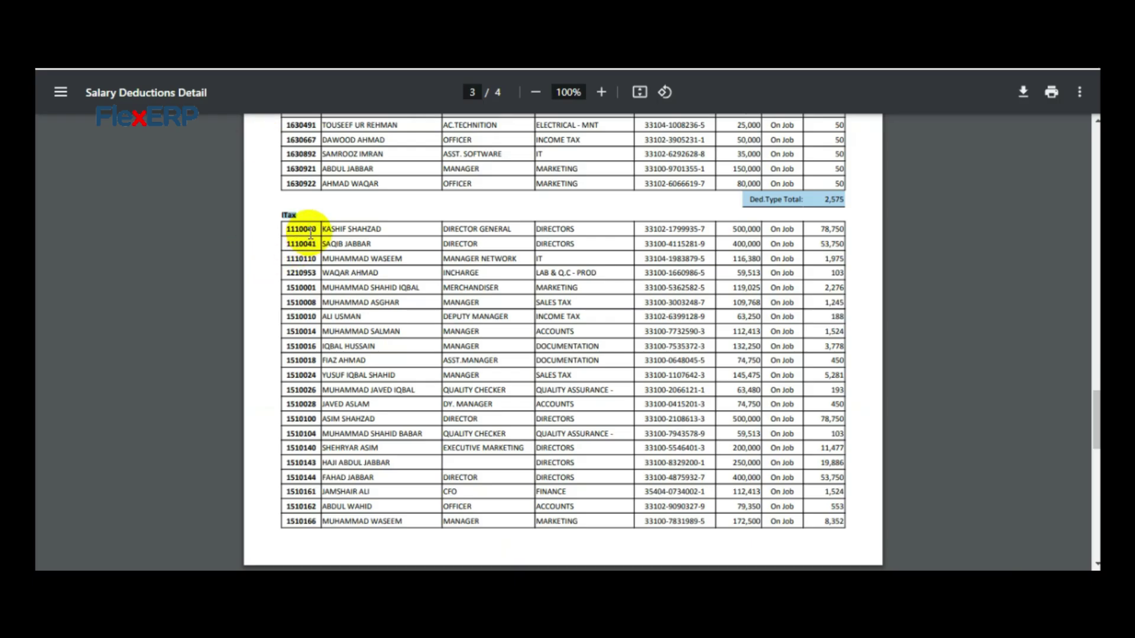
{"action": "double_click", "coordinate": [307, 230]}
{"action": "key", "text": "ctrl+c"}
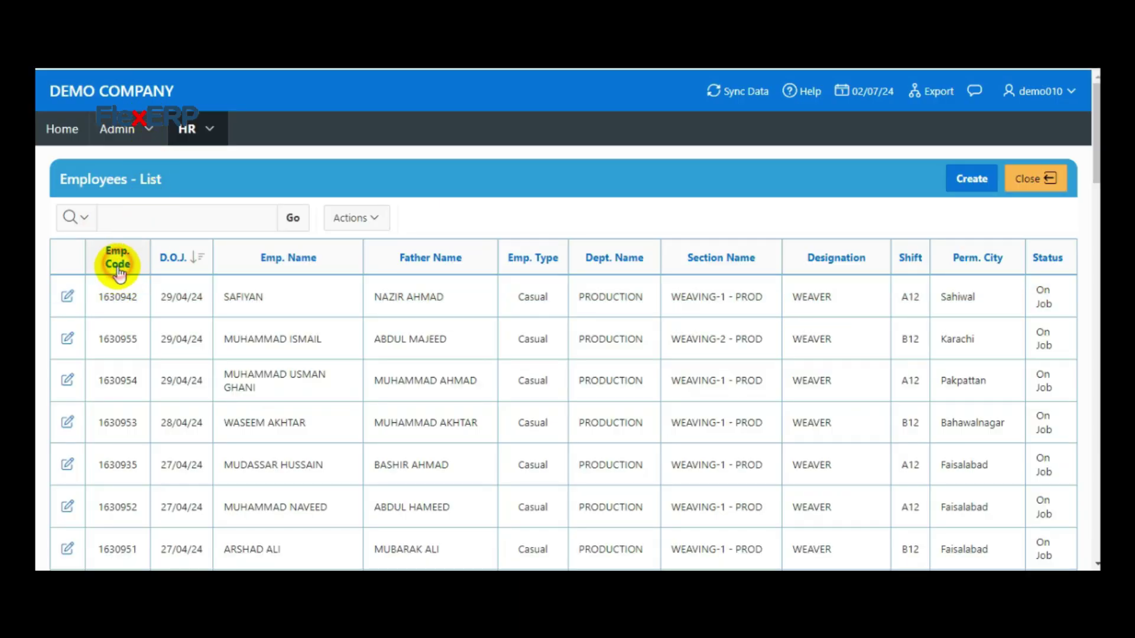
{"action": "left_click", "coordinate": [124, 299]}
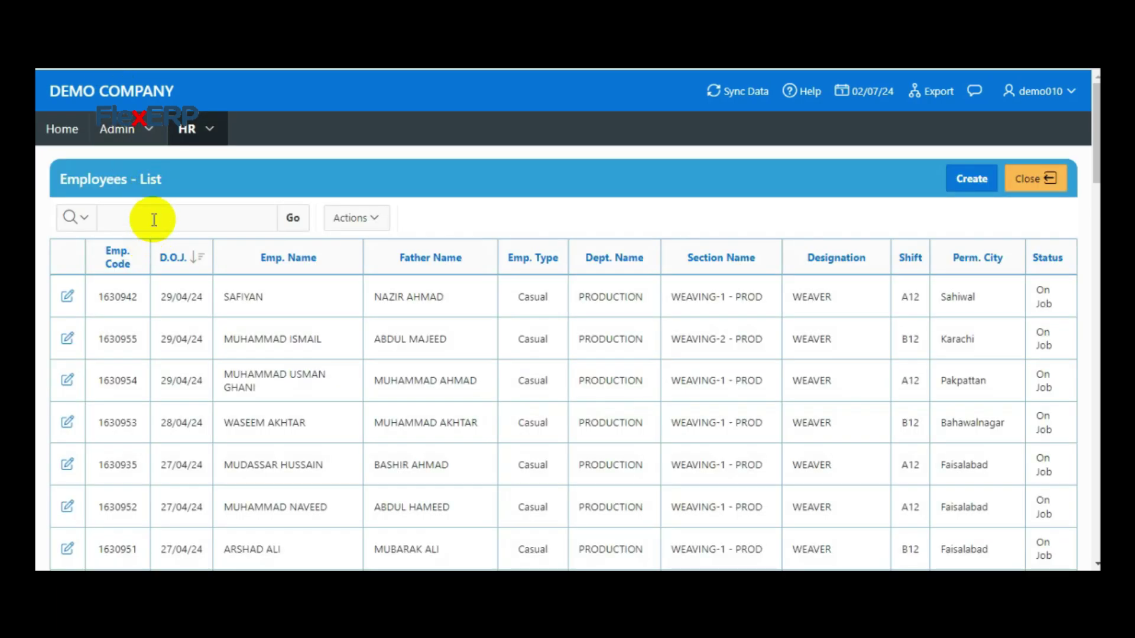
{"action": "right_click", "coordinate": [154, 219]}
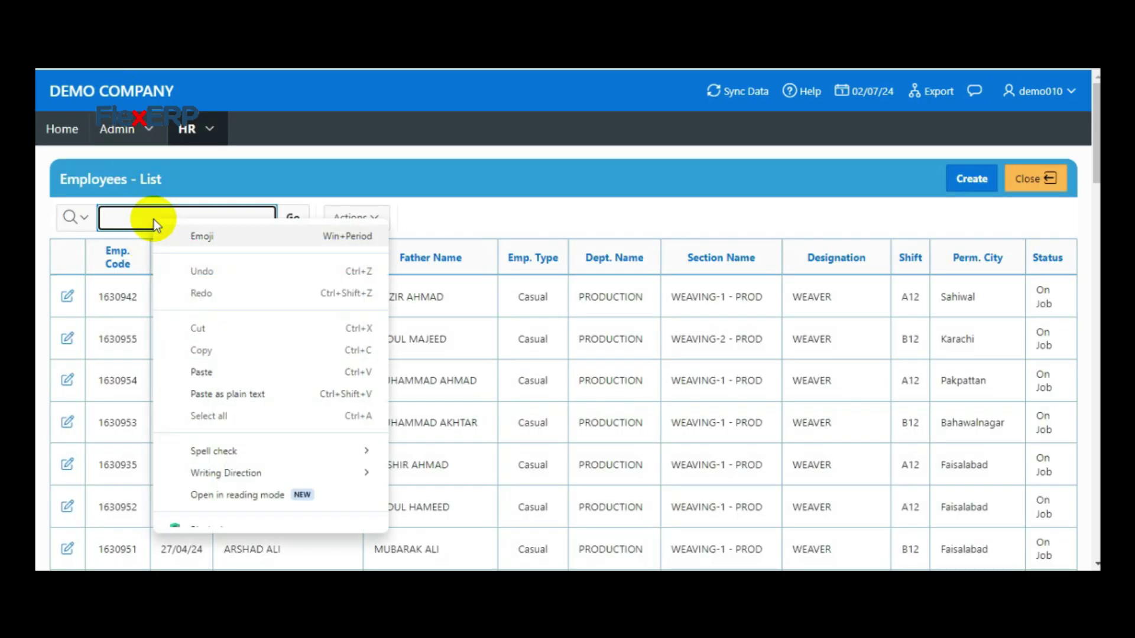
{"action": "left_click", "coordinate": [128, 211]}
{"action": "key", "text": "ctrl+v"}
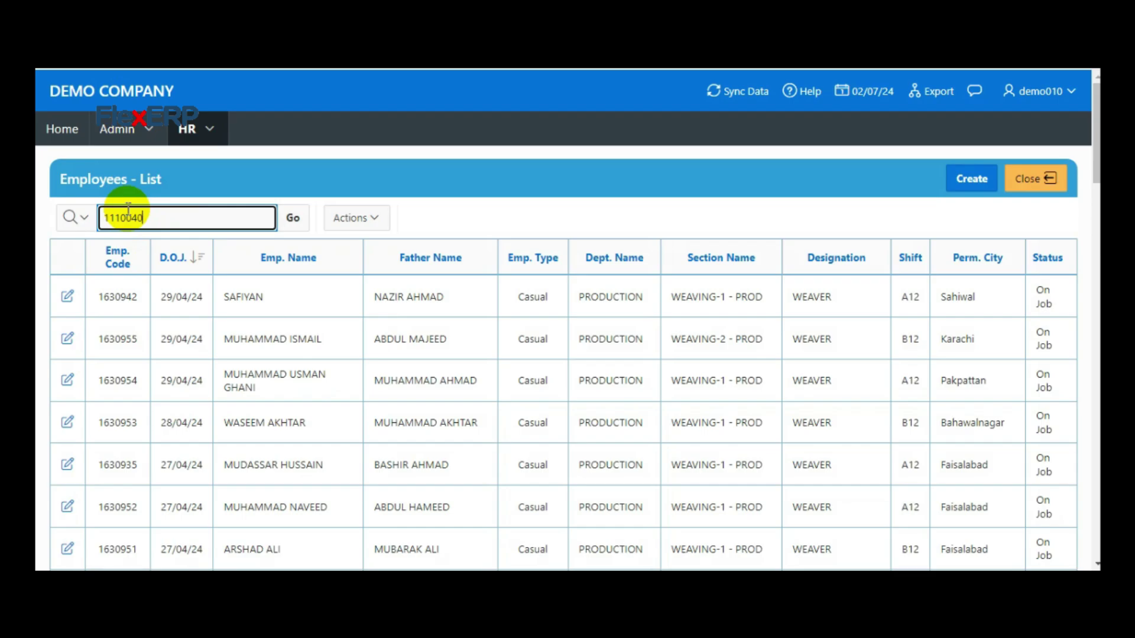
{"action": "key", "text": "Return"}
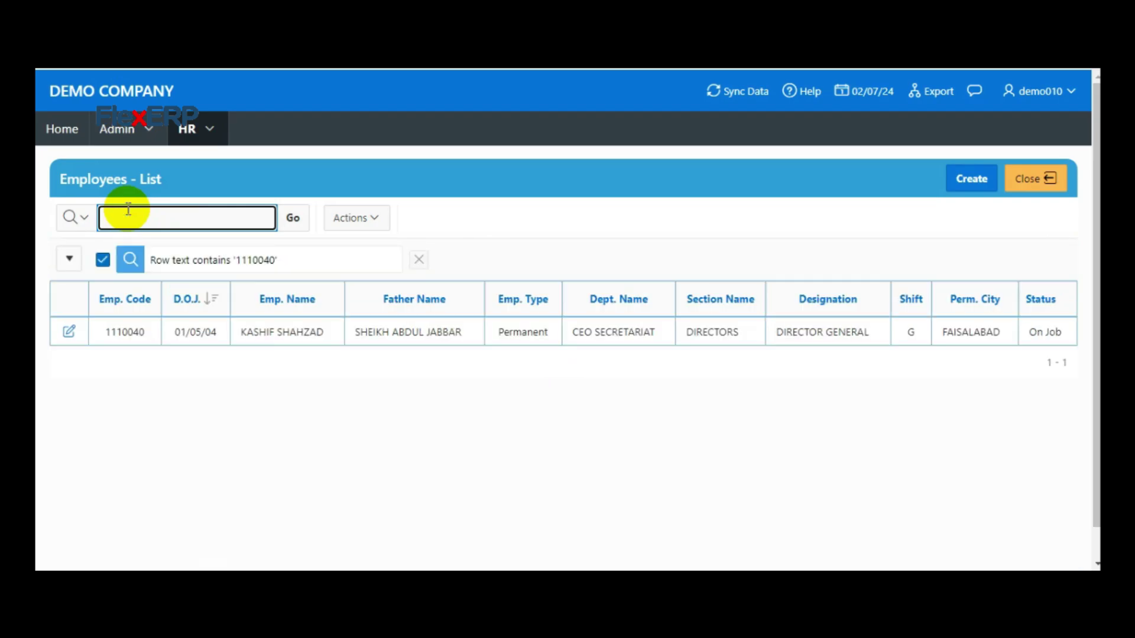
{"action": "left_click", "coordinate": [70, 335]}
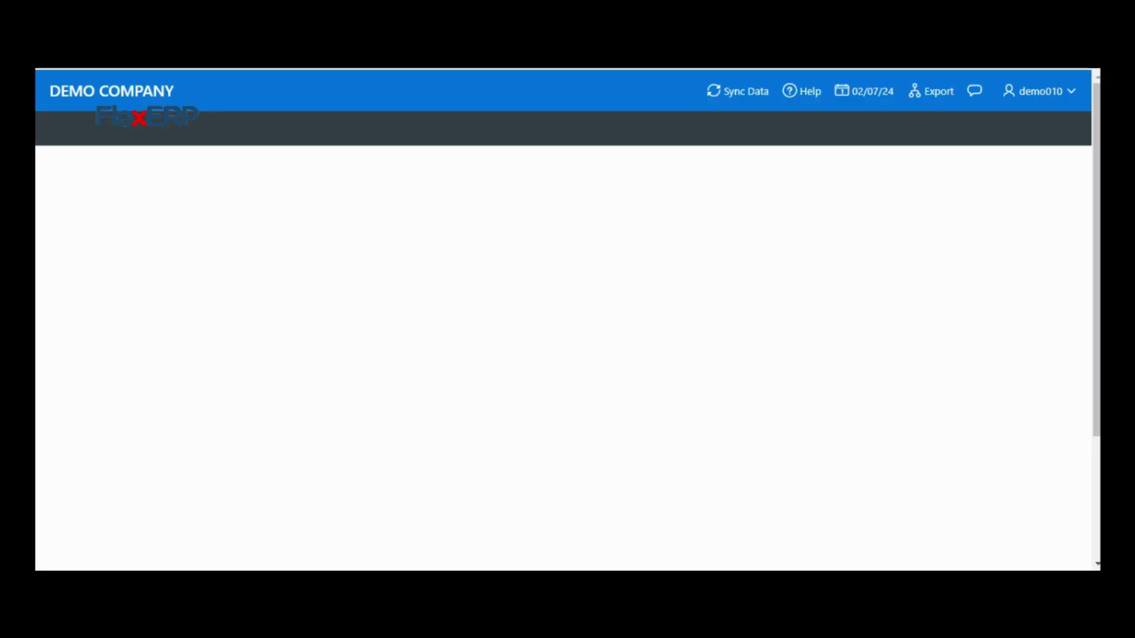
{"action": "left_click", "coordinate": [215, 201]}
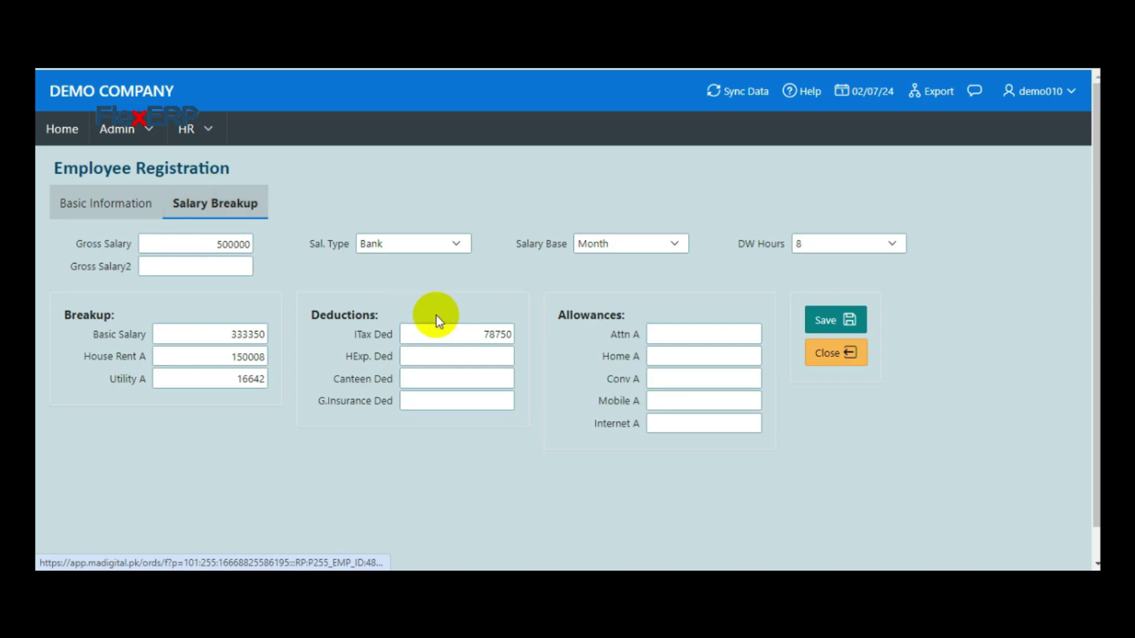
{"action": "left_click", "coordinate": [483, 333]}
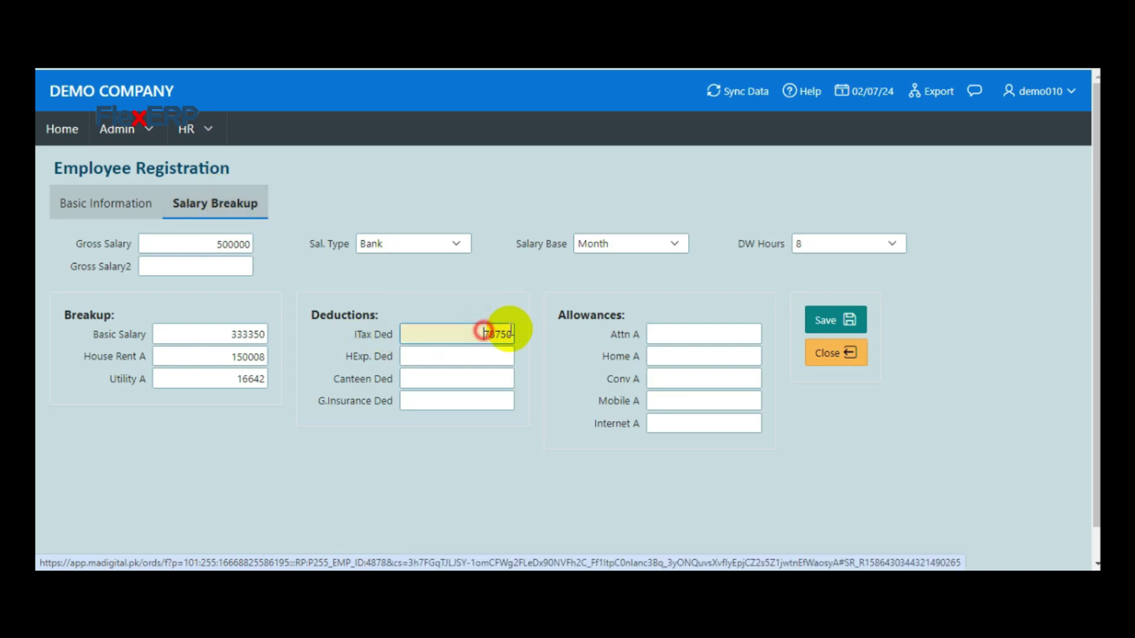
{"action": "left_click_drag", "start_coordinate": [484, 333], "coordinate": [530, 331]}
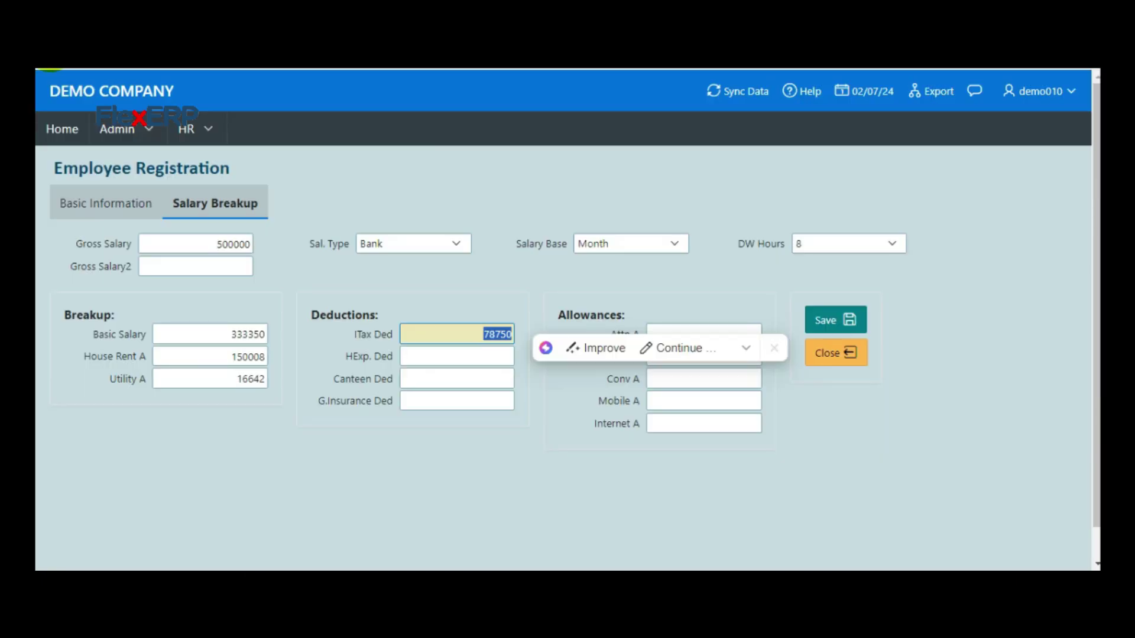
{"action": "left_click", "coordinate": [50, 69]}
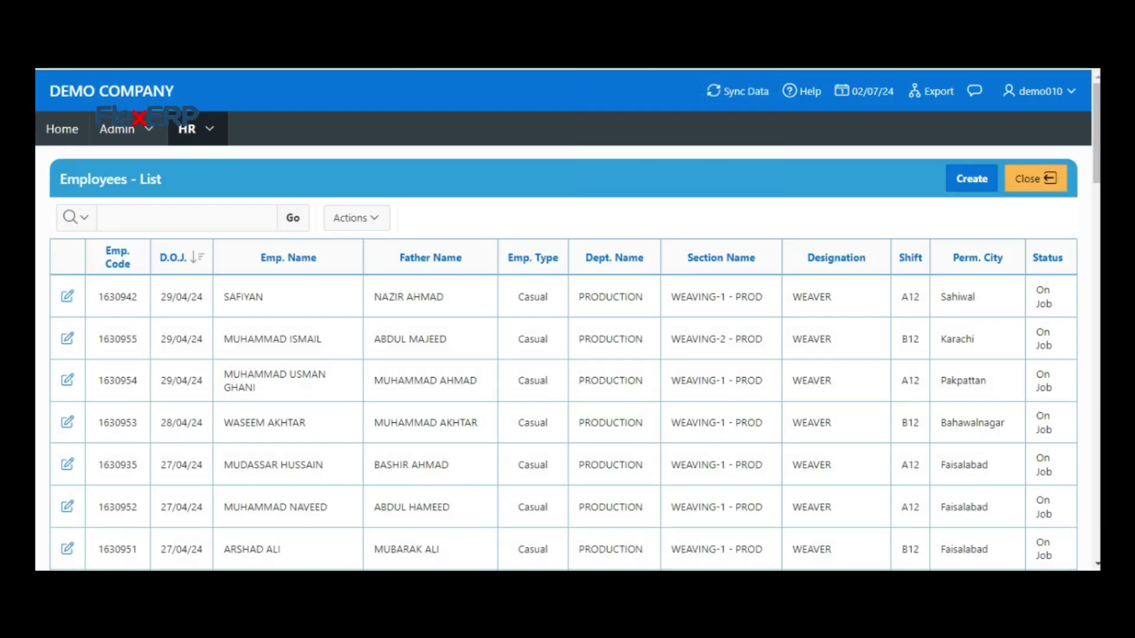
Open the Salary Adjustment form under HR > Payroll Forms
{"action": "left_click", "coordinate": [209, 127]}
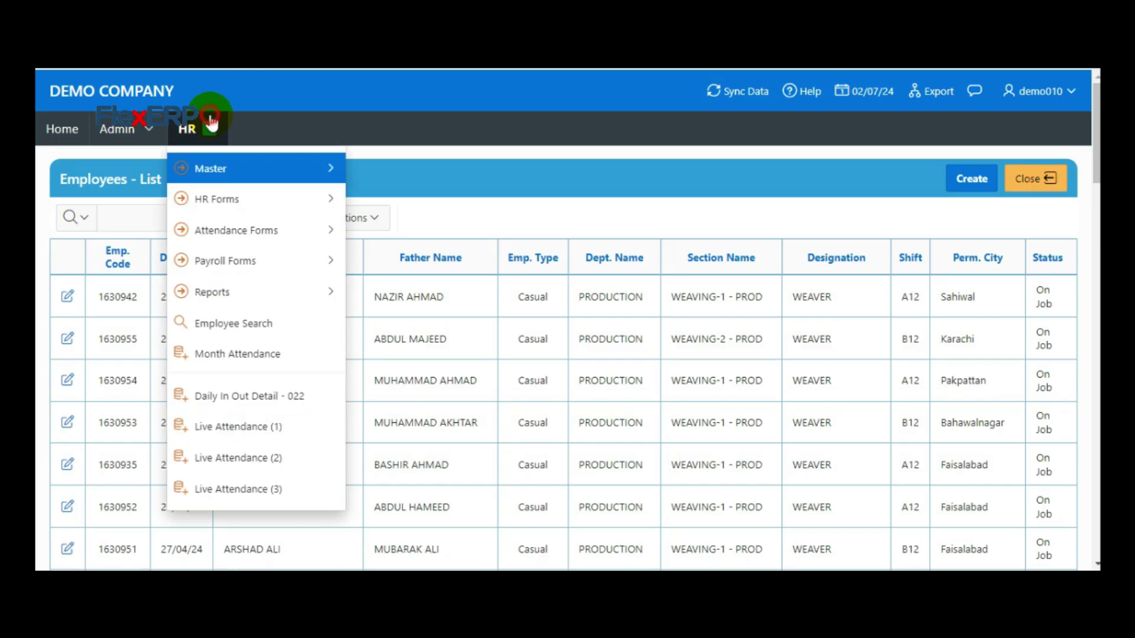
{"action": "mouse_move", "coordinate": [349, 261]}
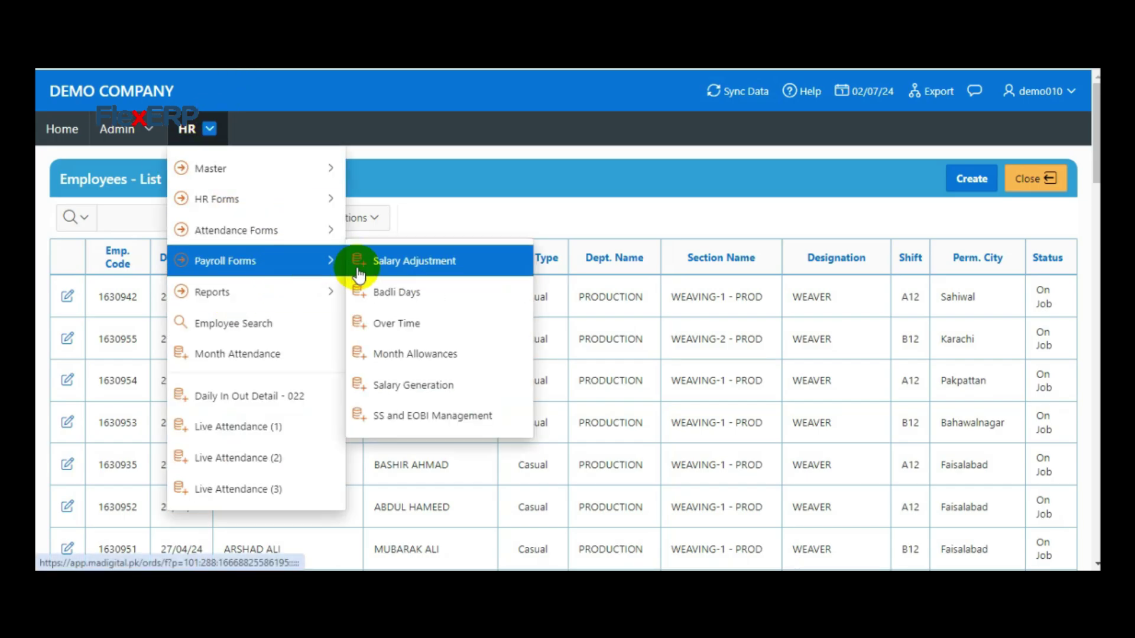
{"action": "left_click", "coordinate": [413, 272]}
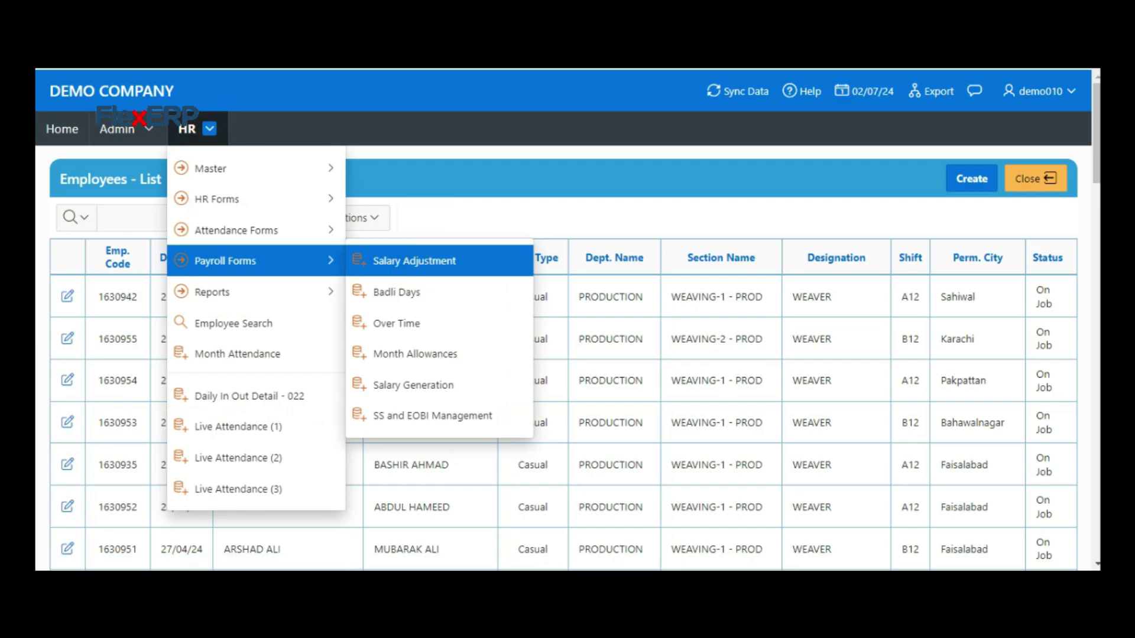